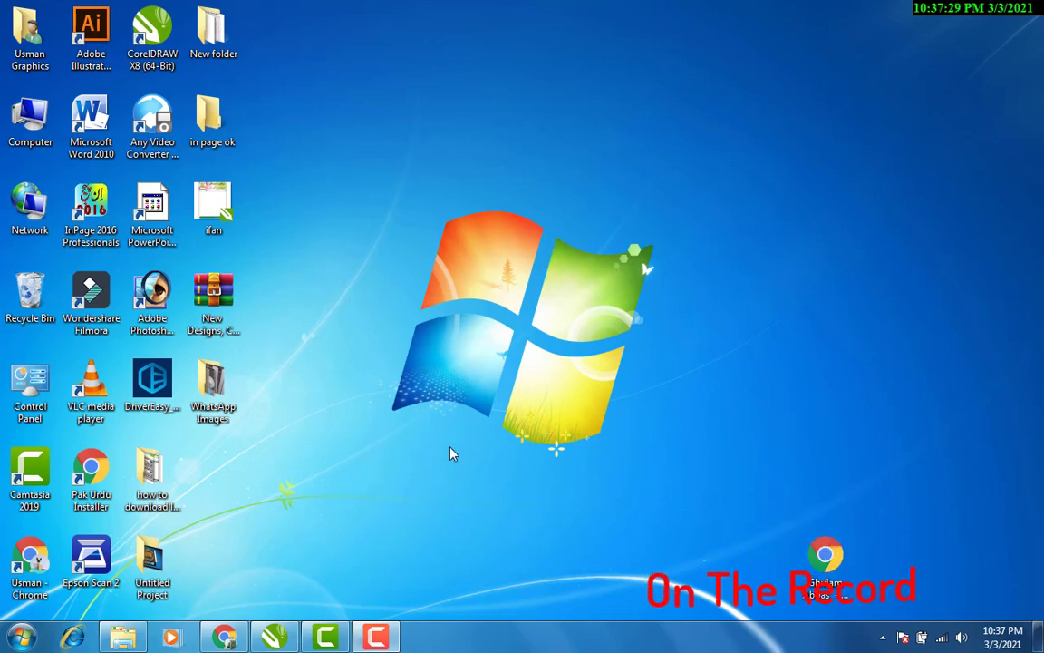
Step: Switch to CorelDRAW and lock the "Coral Draw x7" title text in place
left_click(274, 636)
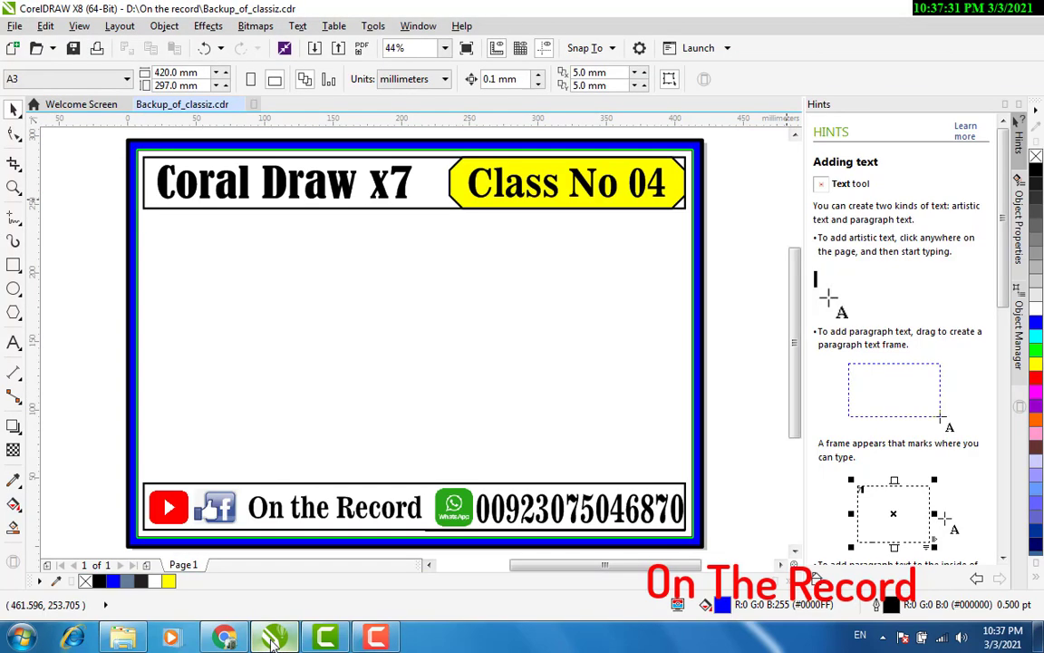
right_click(322, 314)
right_click(345, 233)
left_click(280, 286)
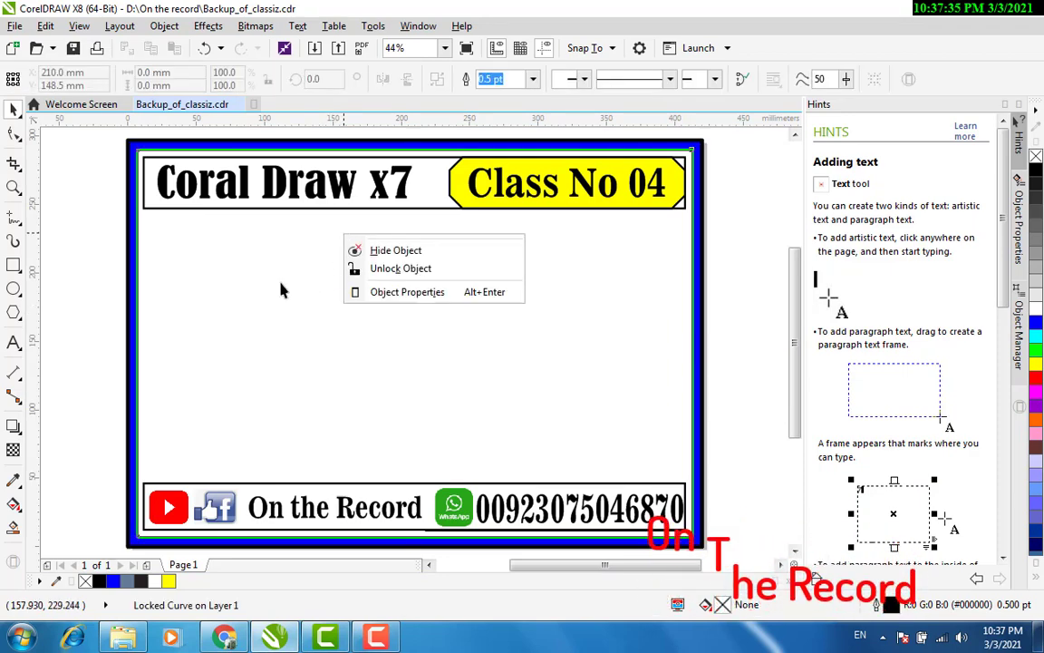
right_click(316, 203)
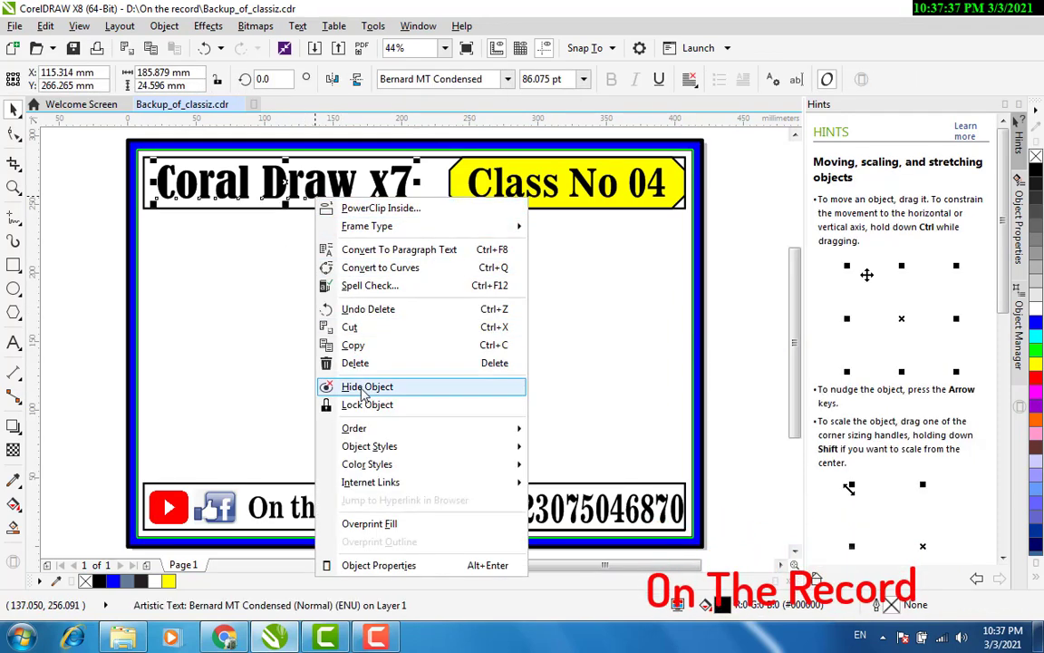
left_click(362, 405)
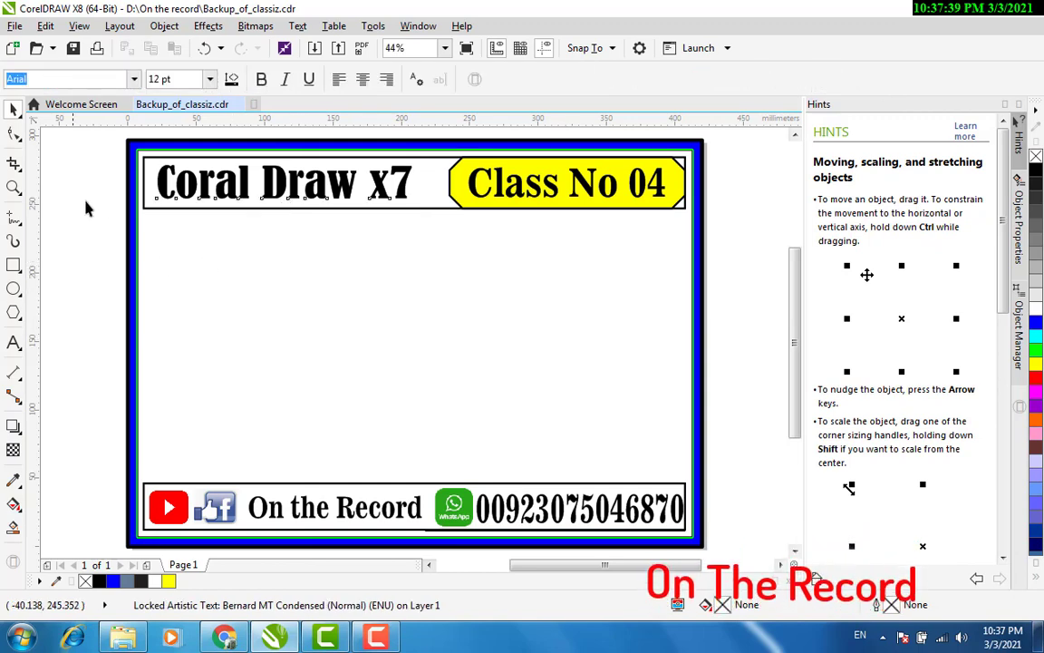
left_click(36, 154)
Step: Draw a rectangle about 18 mm wide and 32 mm high in the page's empty area and remove its fill
left_click(13, 134)
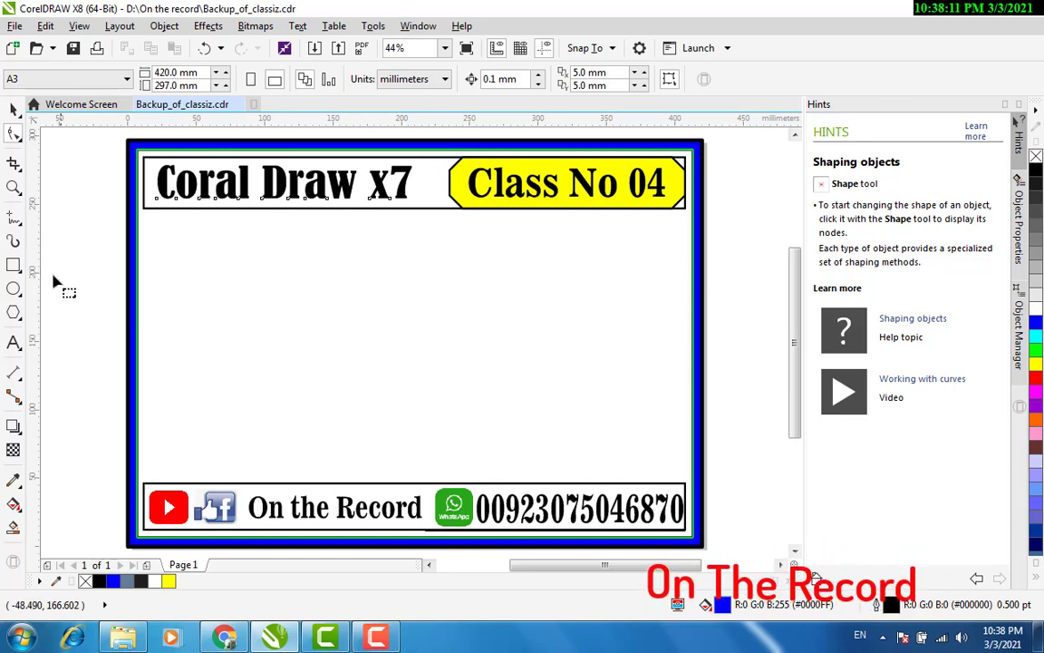
left_click(14, 265)
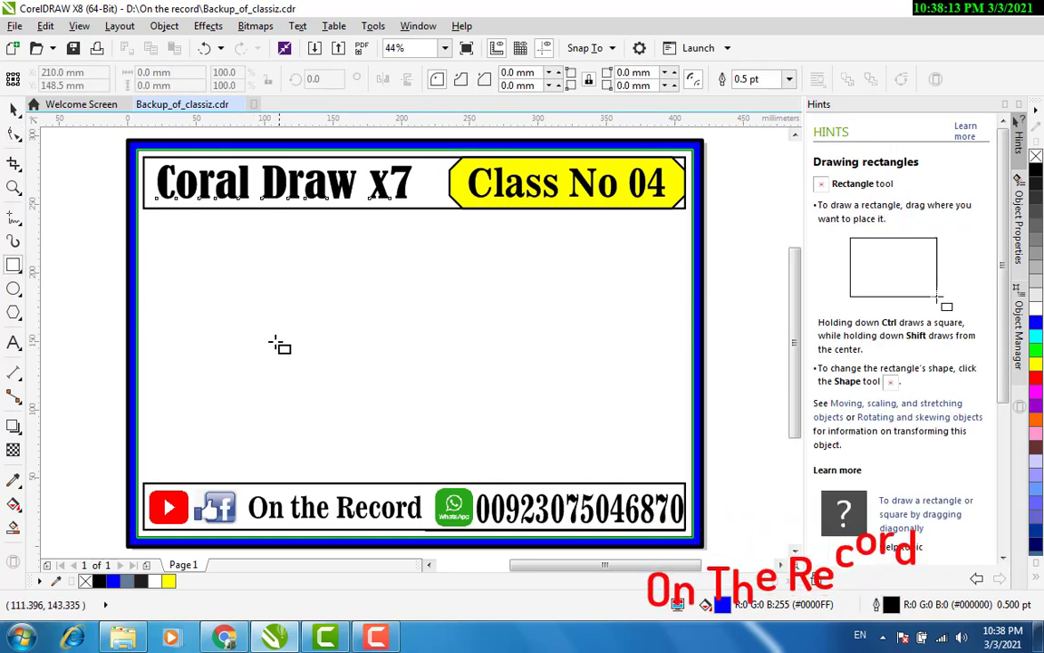
left_click_drag(273, 339, 301, 386)
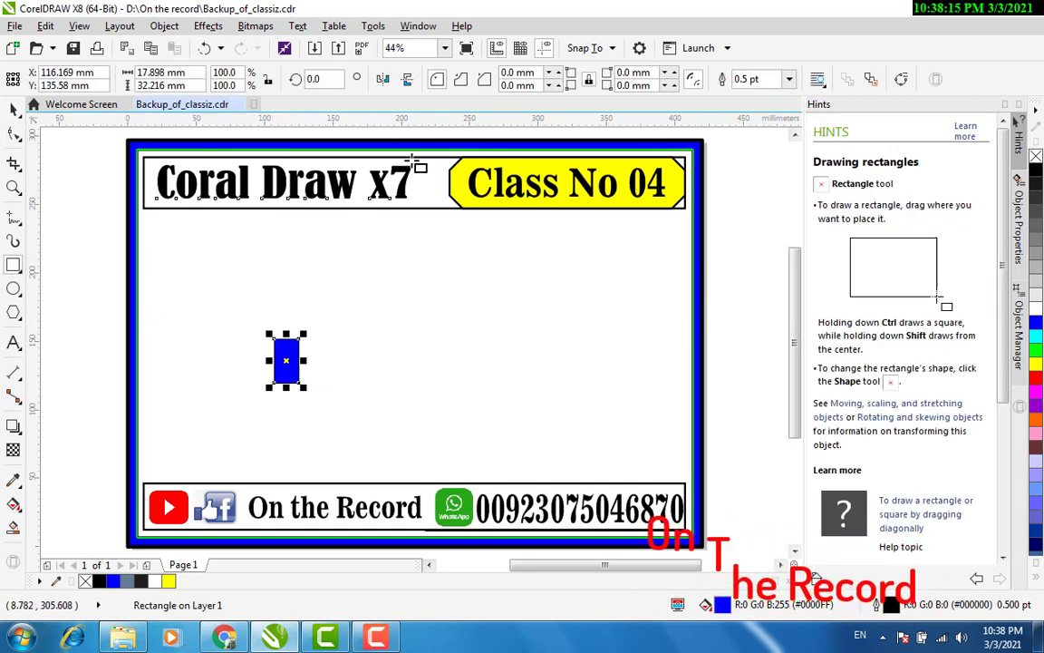
left_click(1036, 157)
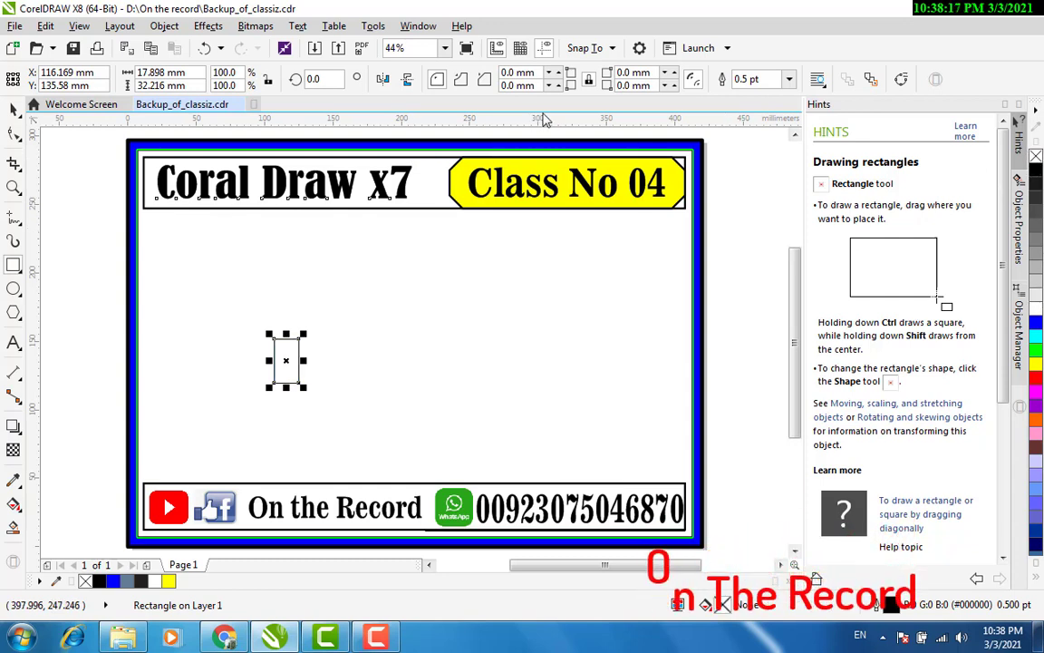
left_click(392, 291)
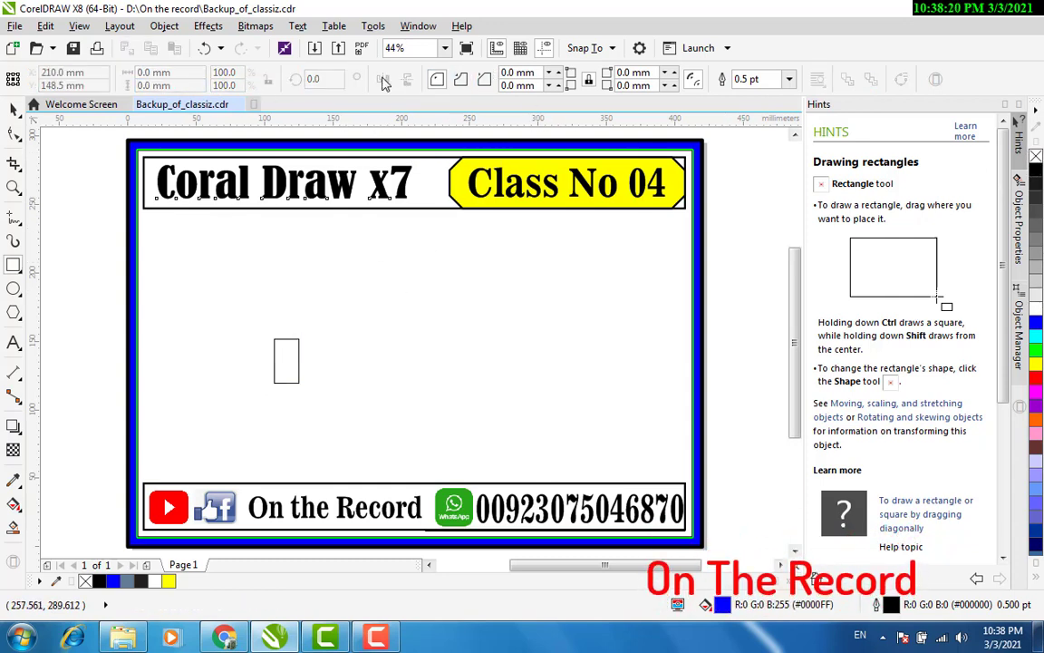
Step: Change the document's drawing units to inches
left_click(13, 108)
left_click(444, 80)
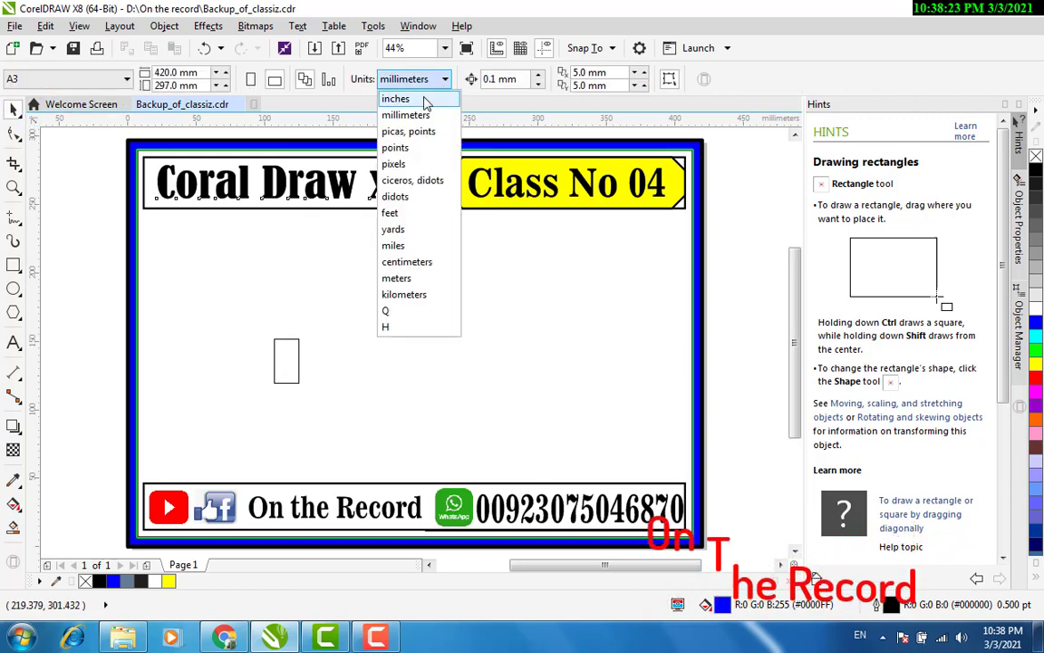
left_click(427, 99)
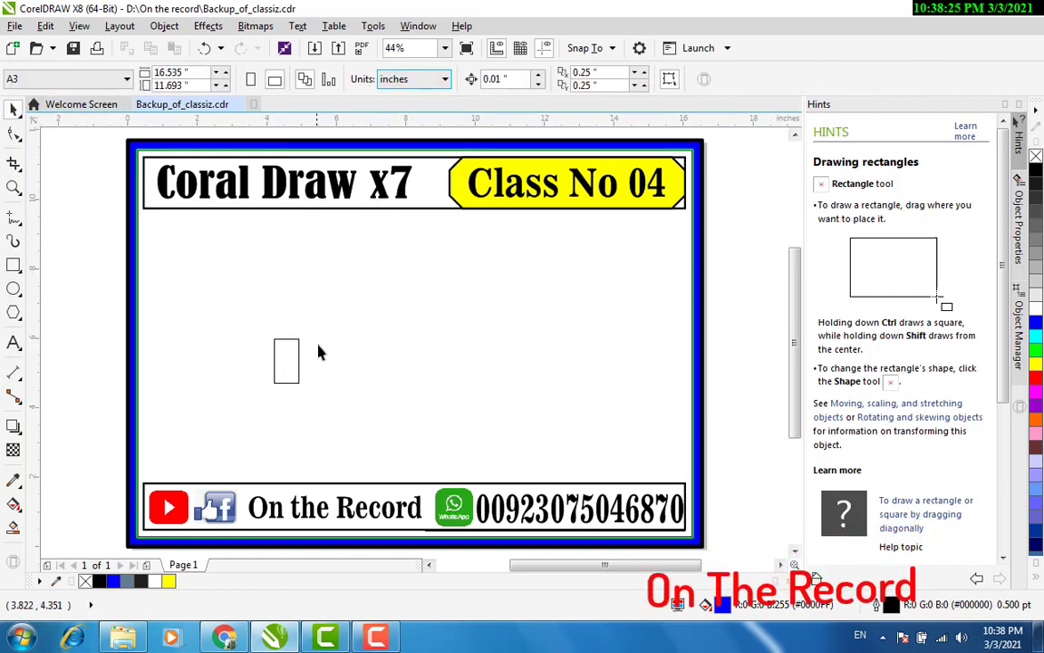
Step: Resize the unfilled rectangle to 2 inches wide by 2 inches high
left_click(298, 358)
left_click_drag(180, 74, 114, 65)
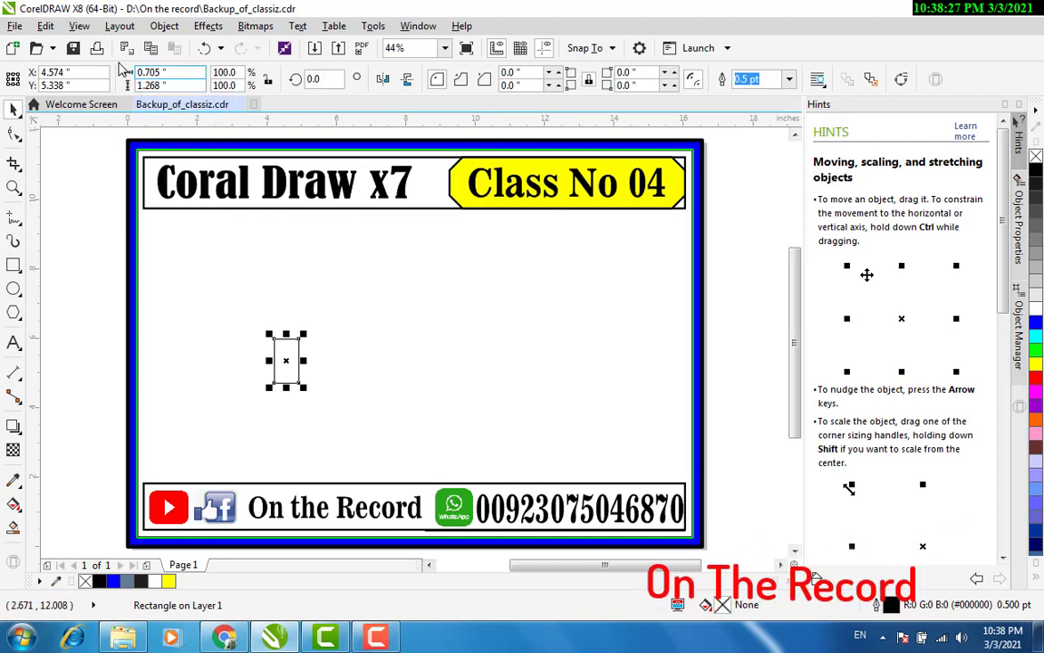
type("1")
key("Tab")
type("2")
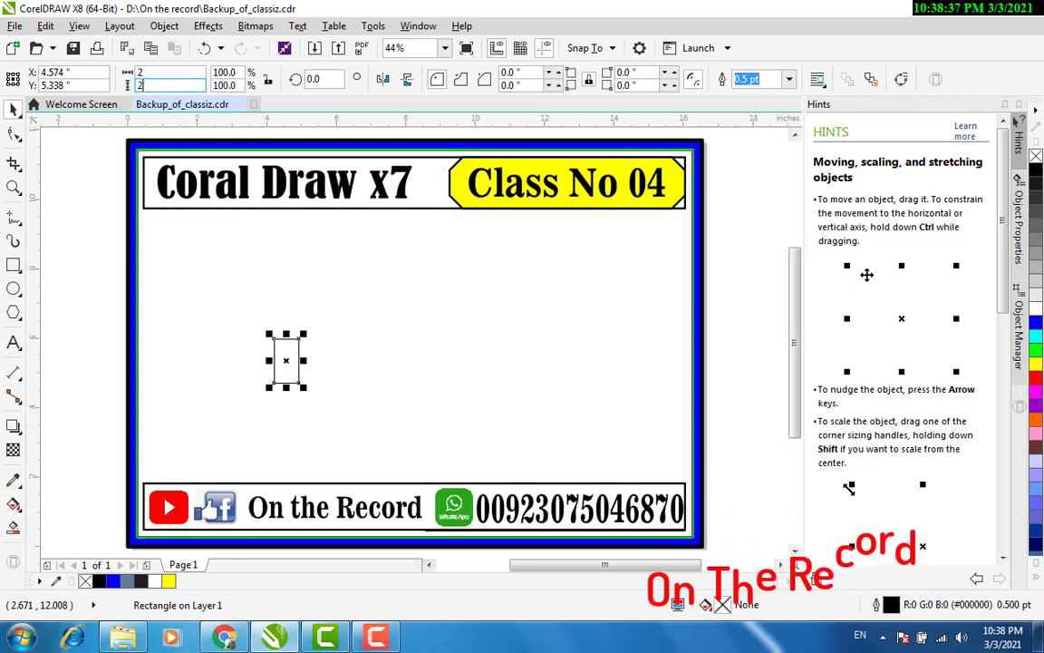
key("Return")
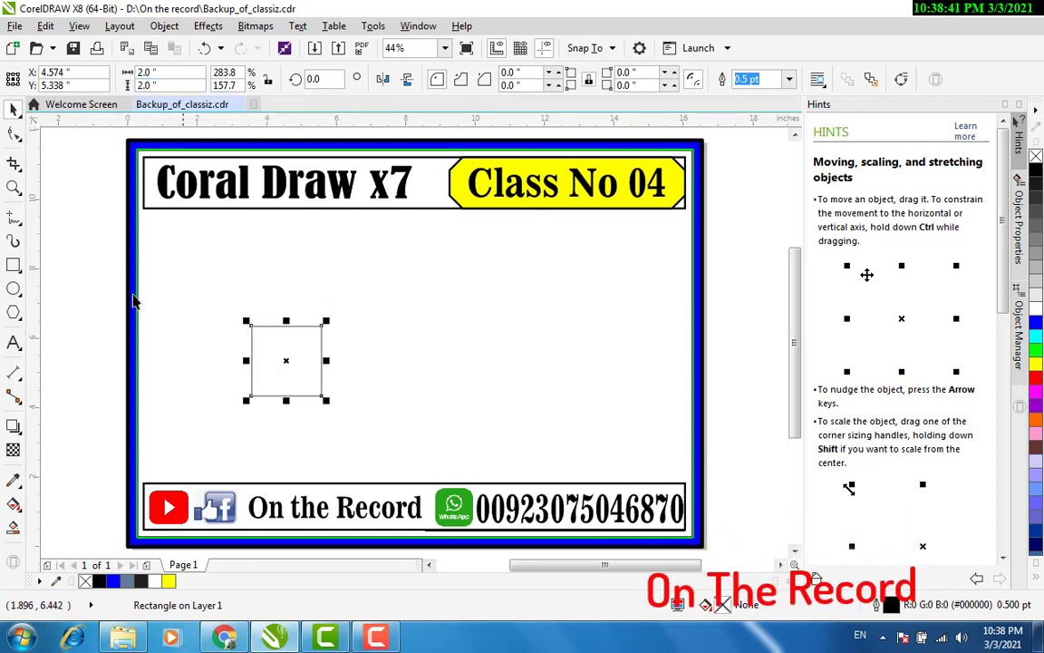
Step: Try rounding all four corners of the square together with a 0.5-inch radius, and undo it
left_click(13, 134)
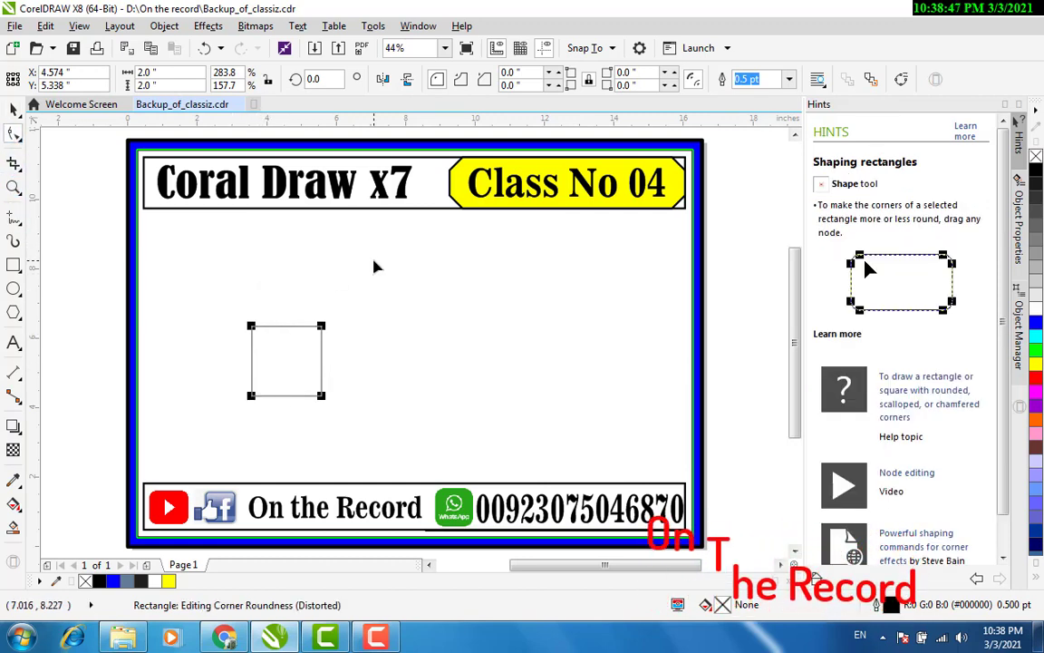
left_click_drag(522, 71, 487, 76)
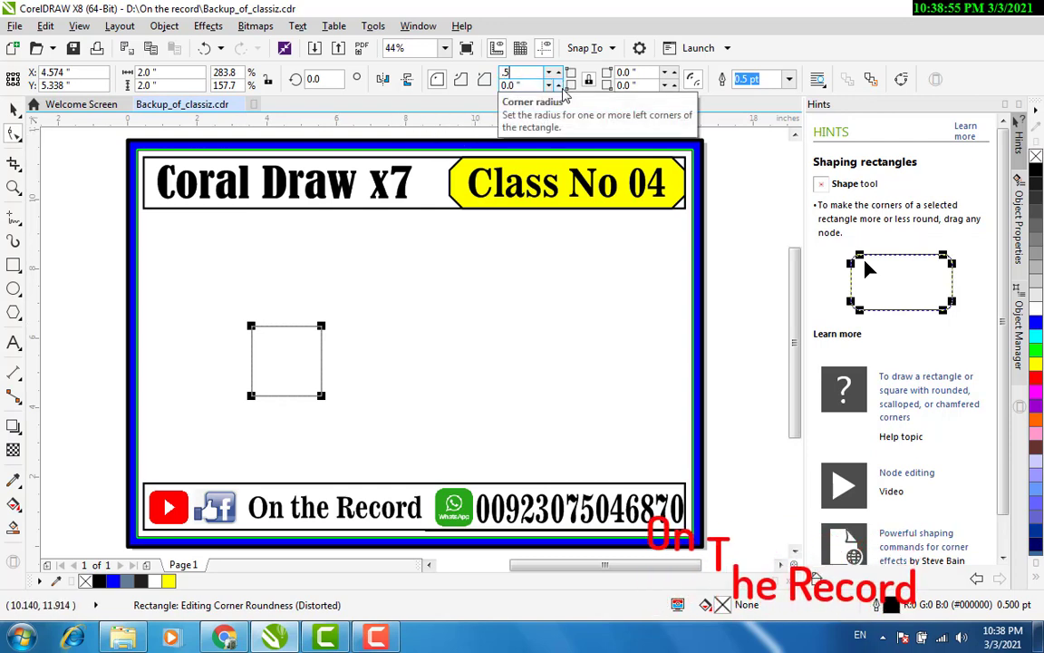
key("Return")
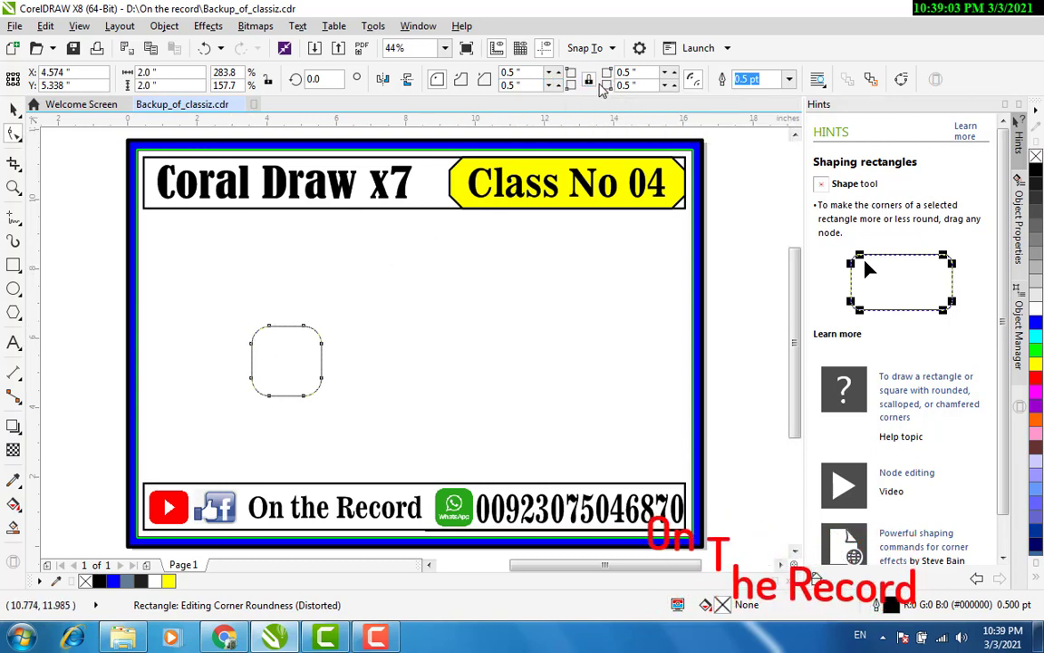
key("ctrl+z")
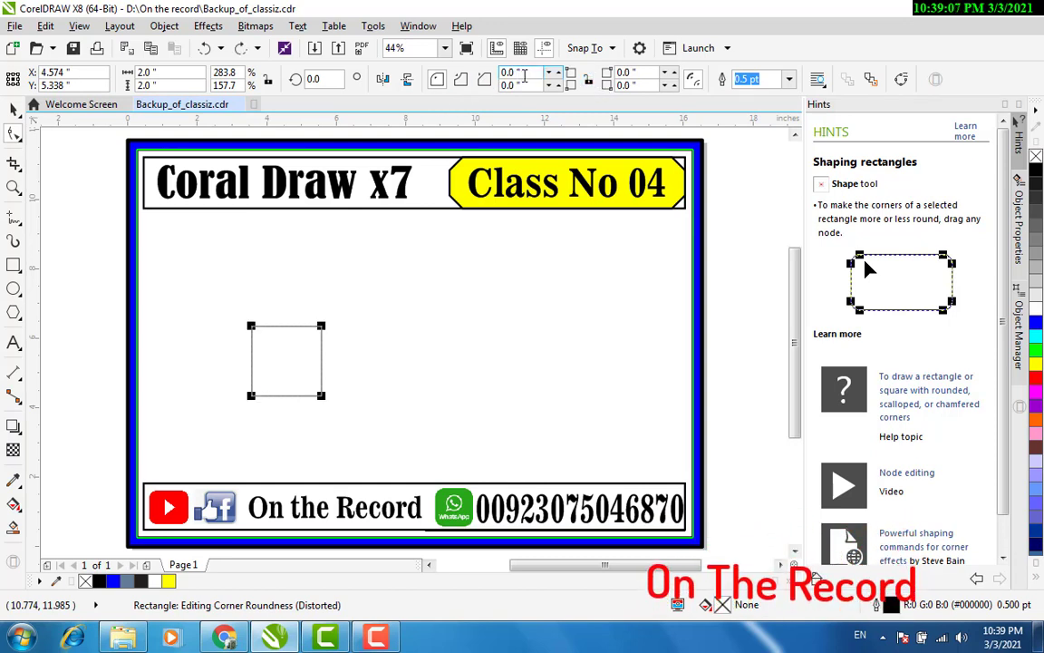
Step: Round only the square's two upper corners with a 0.5-inch radius each, with the corners edited separately
left_click_drag(525, 73, 448, 74)
key("BackSpace")
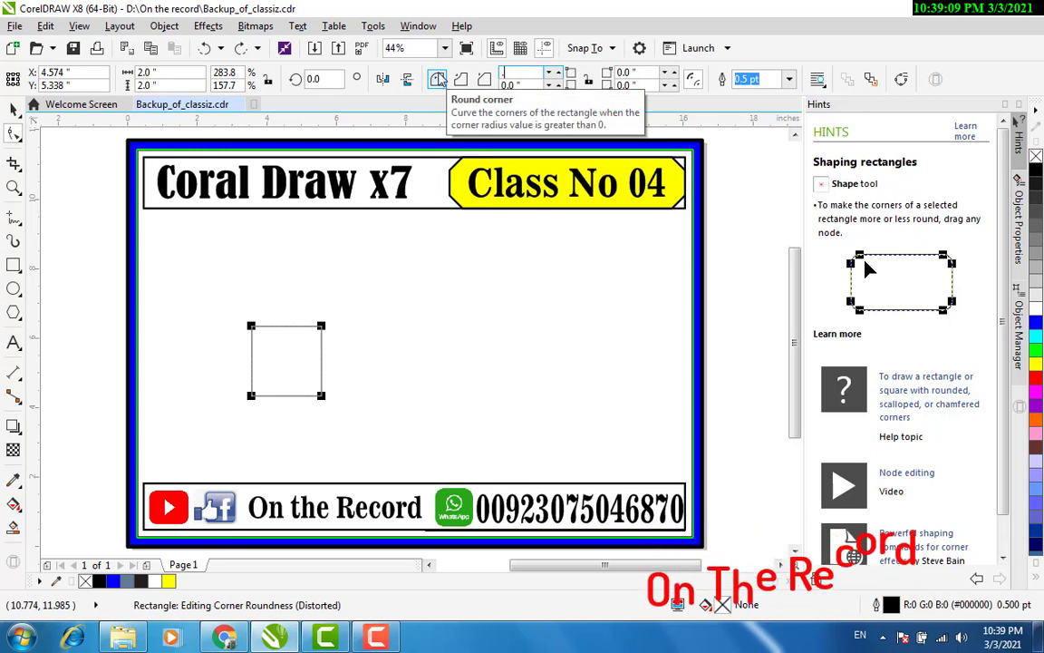
type(".5")
key("Return")
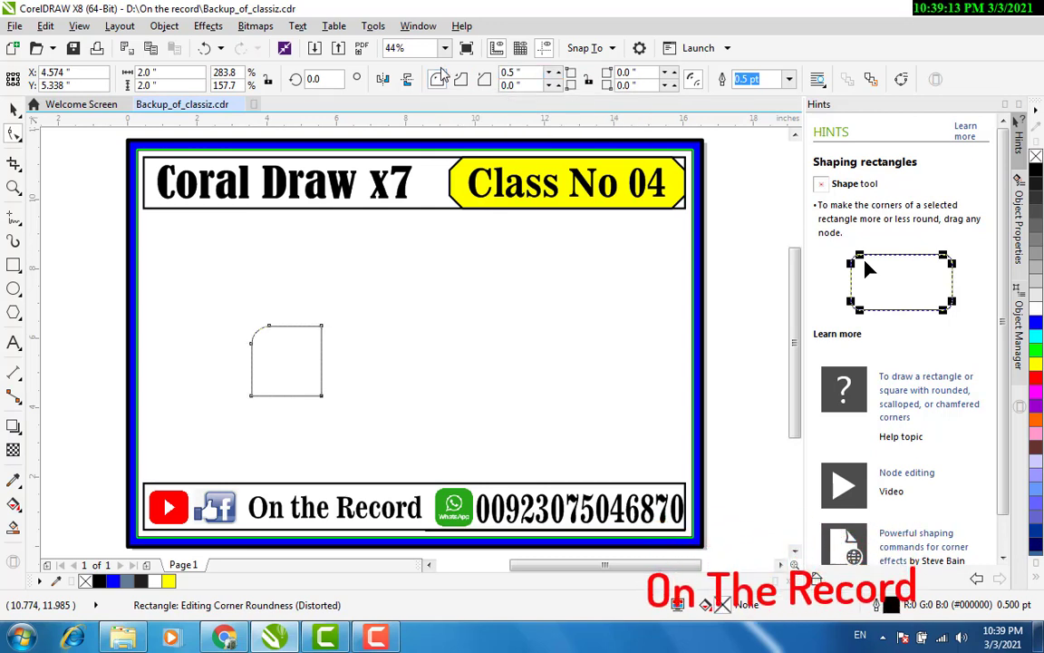
left_click_drag(644, 72, 577, 78)
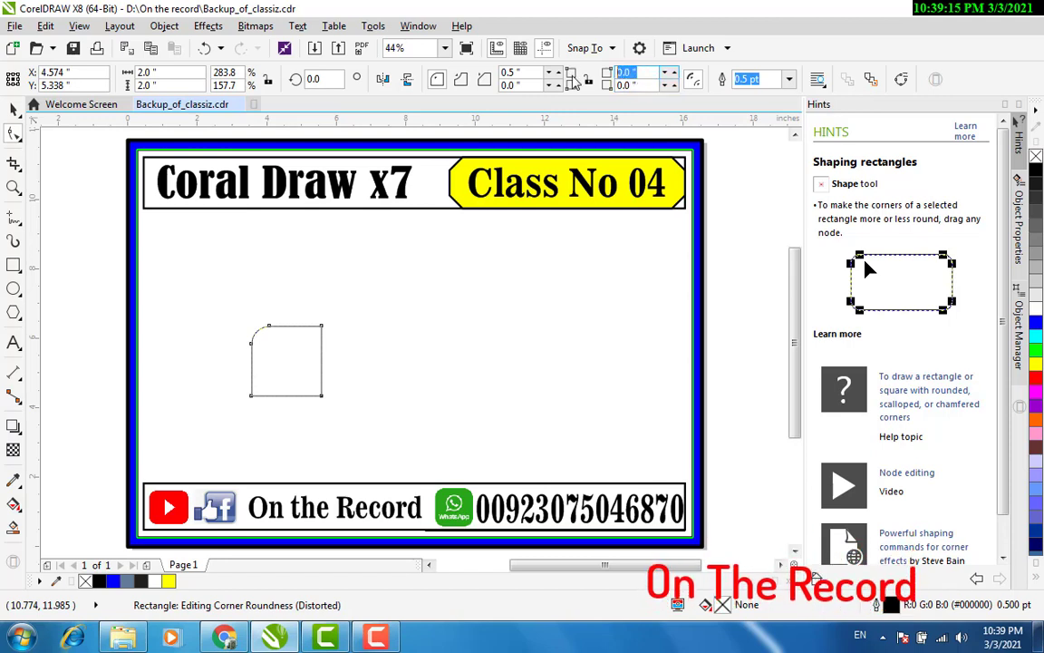
type(".5")
key("Return")
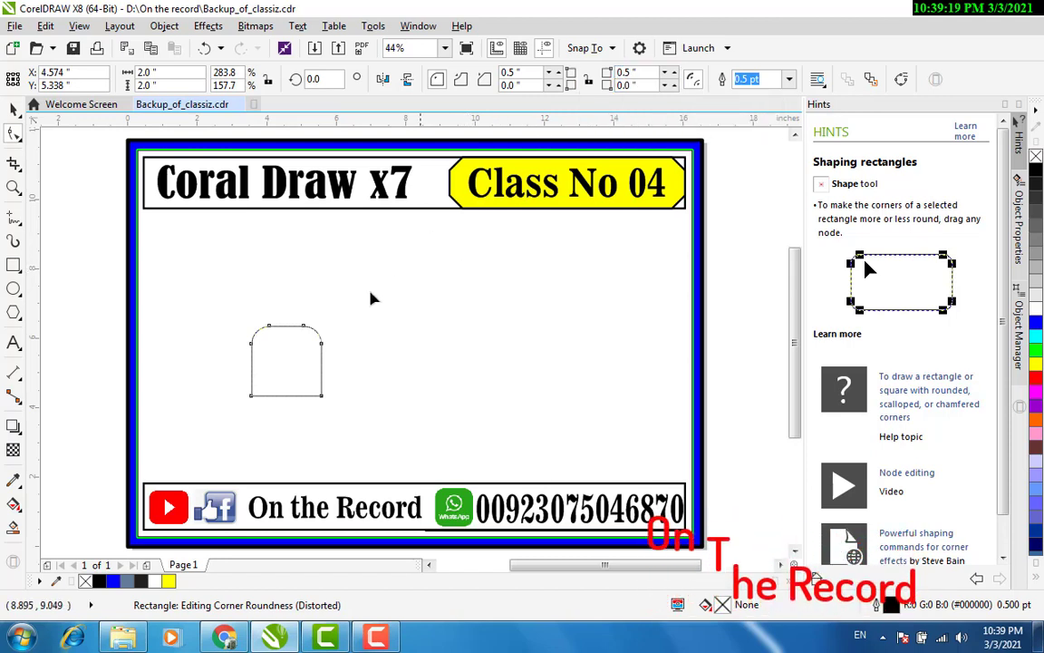
Step: Fill the shape with the two rounded upper corners with black
left_click(14, 109)
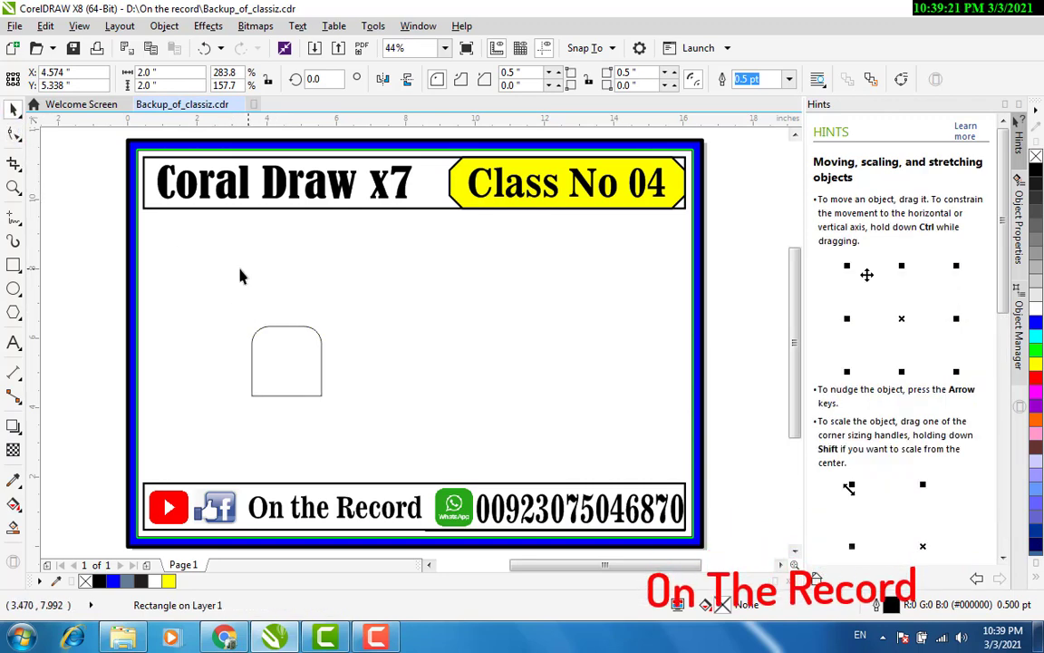
left_click(240, 272)
left_click(292, 345)
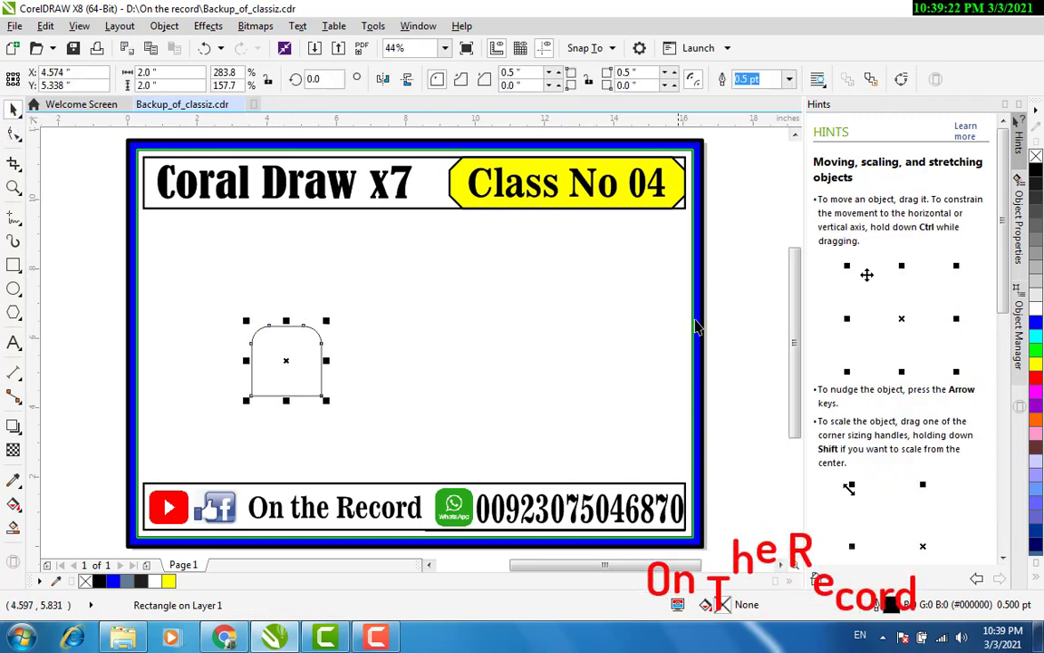
left_click(1036, 171)
left_click(159, 308)
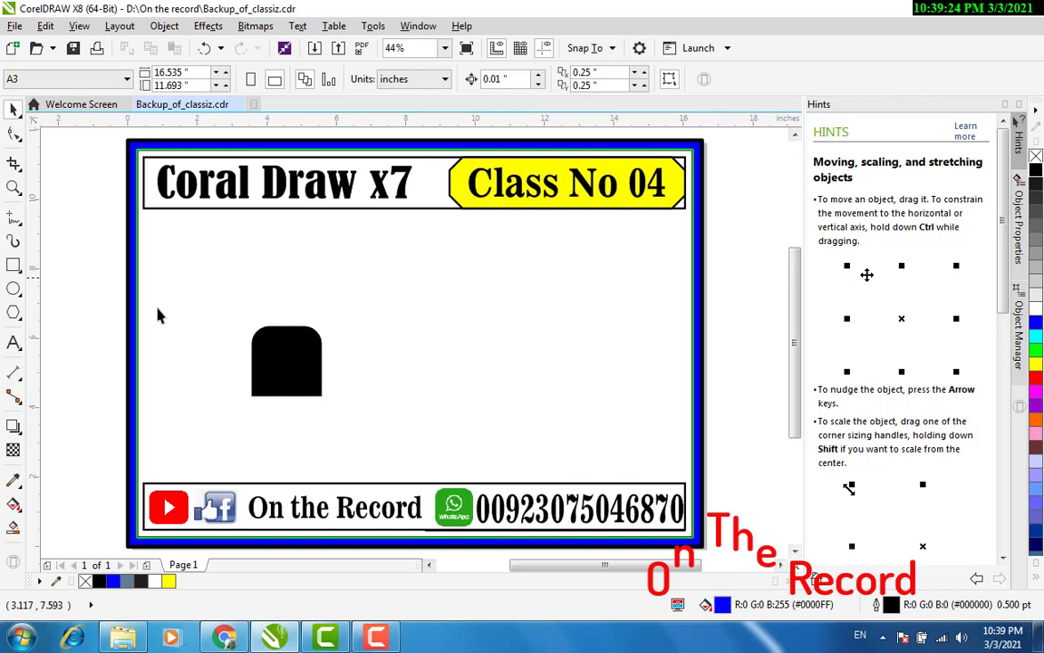
Step: Draw an ellipse about 0.71 by 0.66 inches just above the black shape as a head
left_click(13, 288)
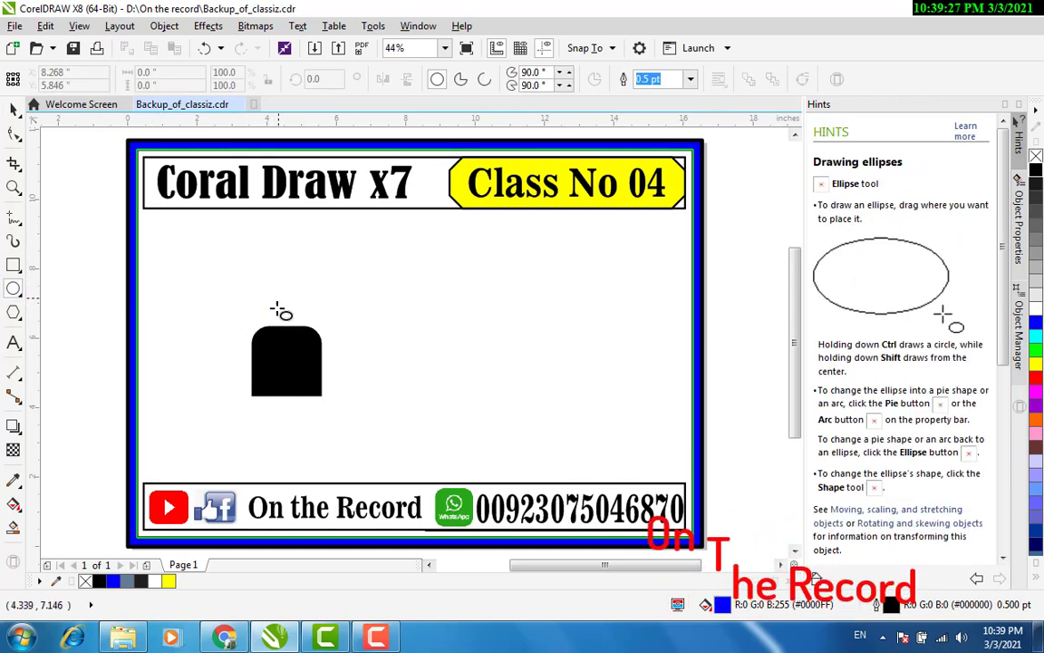
scroll(277, 327, "up", 2)
left_click_drag(258, 268, 317, 319)
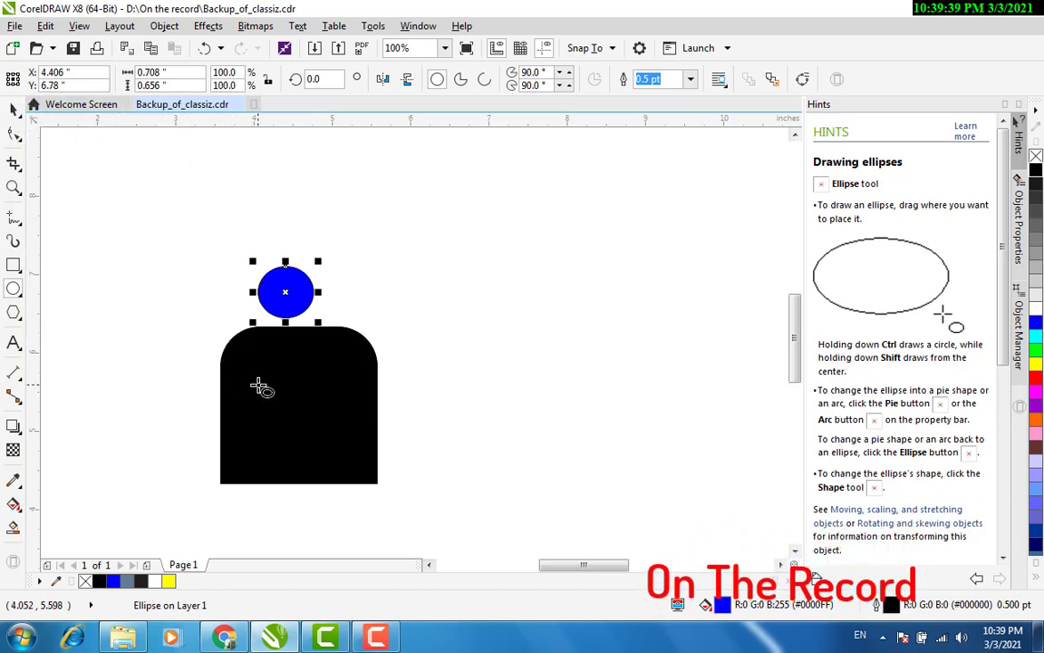
Step: Align the black body shape horizontally with the centre of the blue ellipse above it
left_click(15, 109)
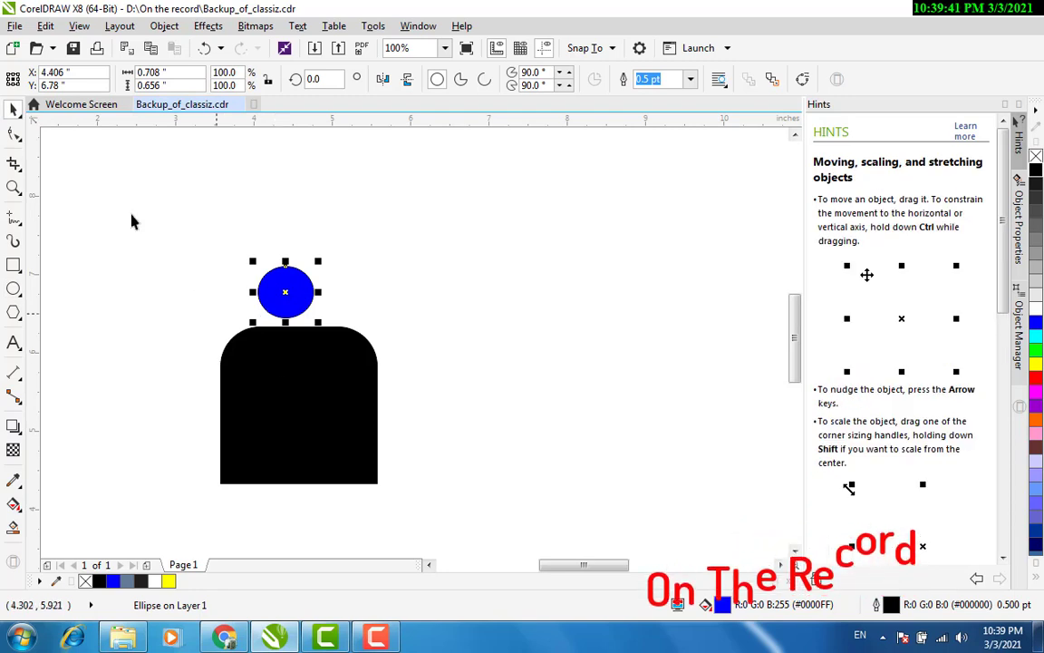
left_click(13, 110)
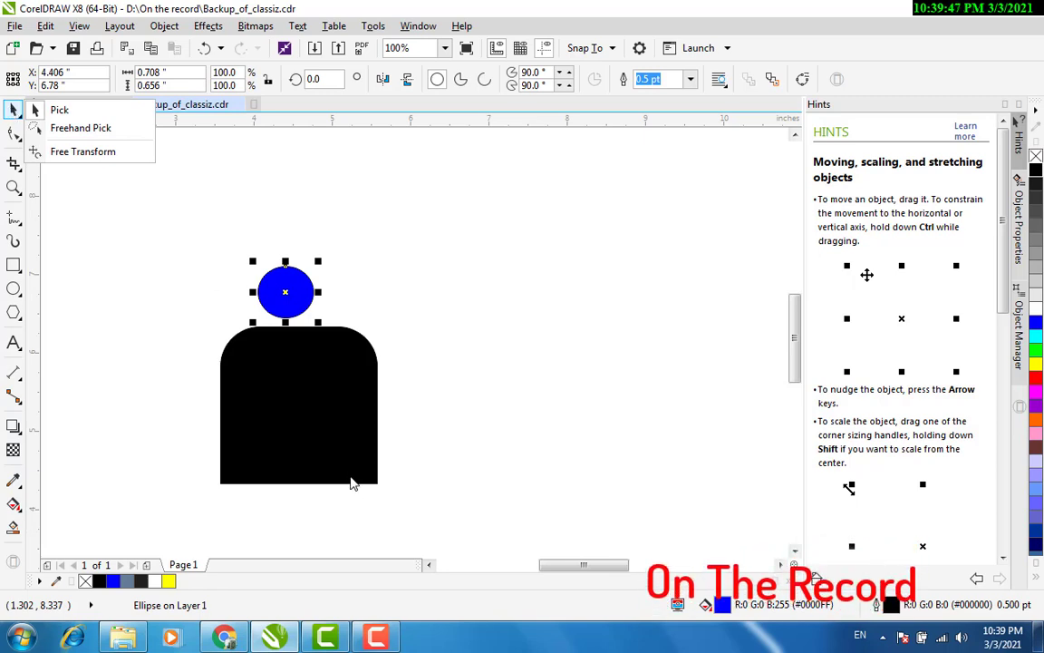
left_click(313, 438)
left_click(313, 435)
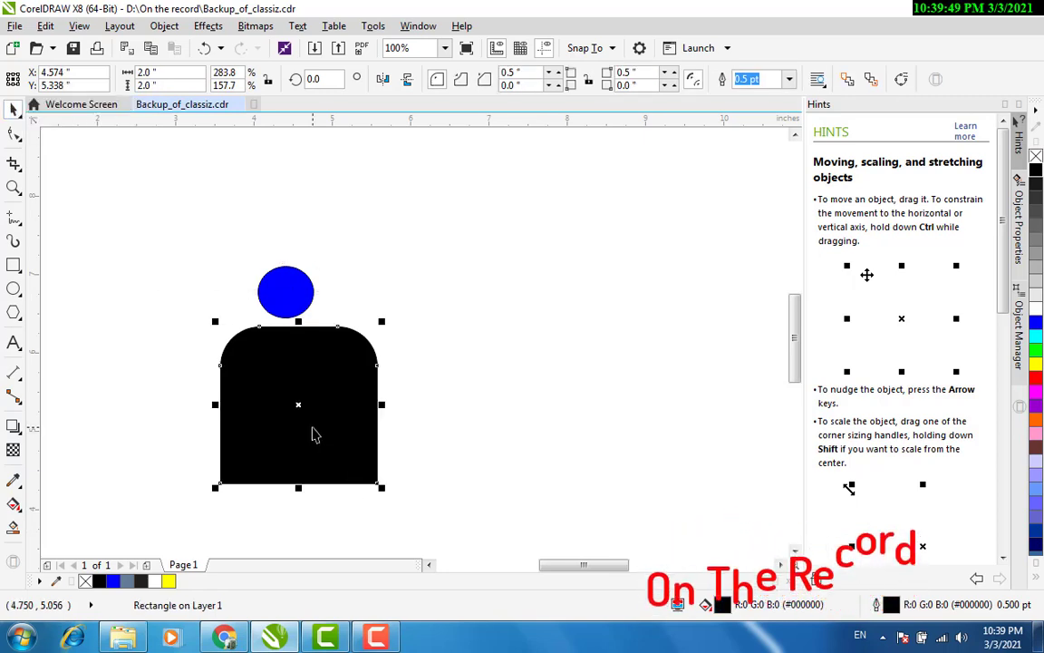
left_click(297, 296, "shift")
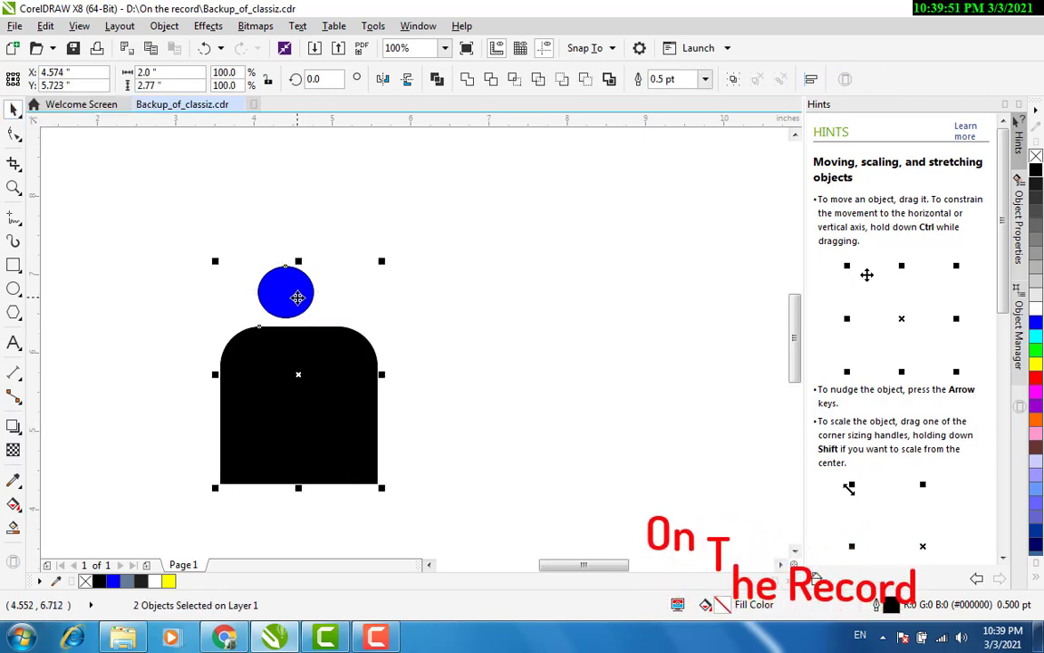
key("c")
key("ctrl+z")
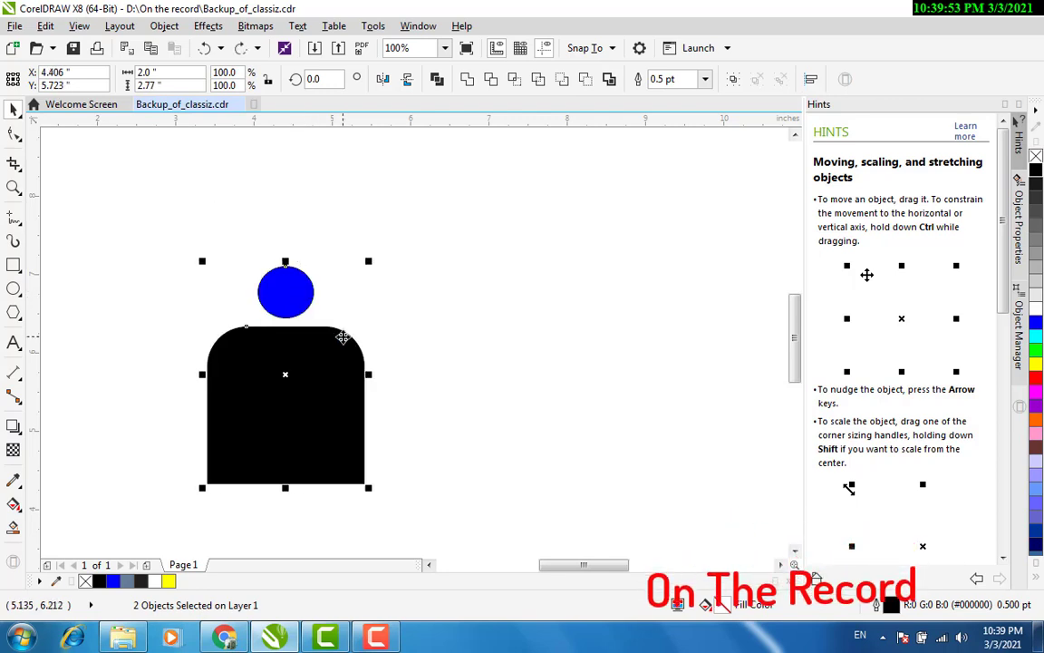
left_click(458, 392)
Step: Fill the blue ellipse above the body with black and deselect it
left_click(281, 300)
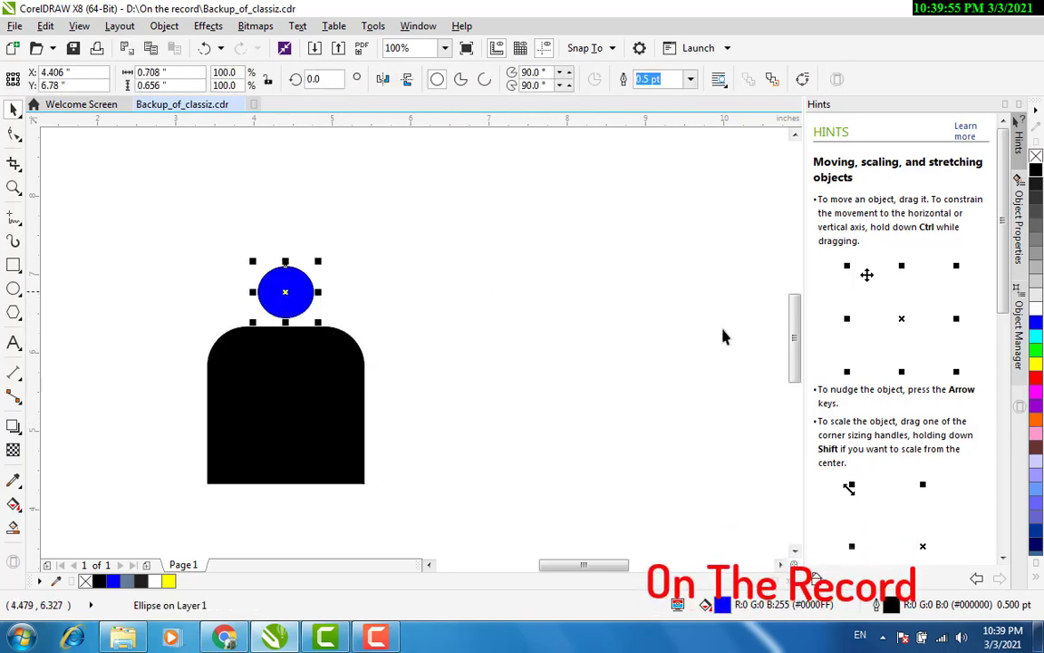
left_click(1036, 170)
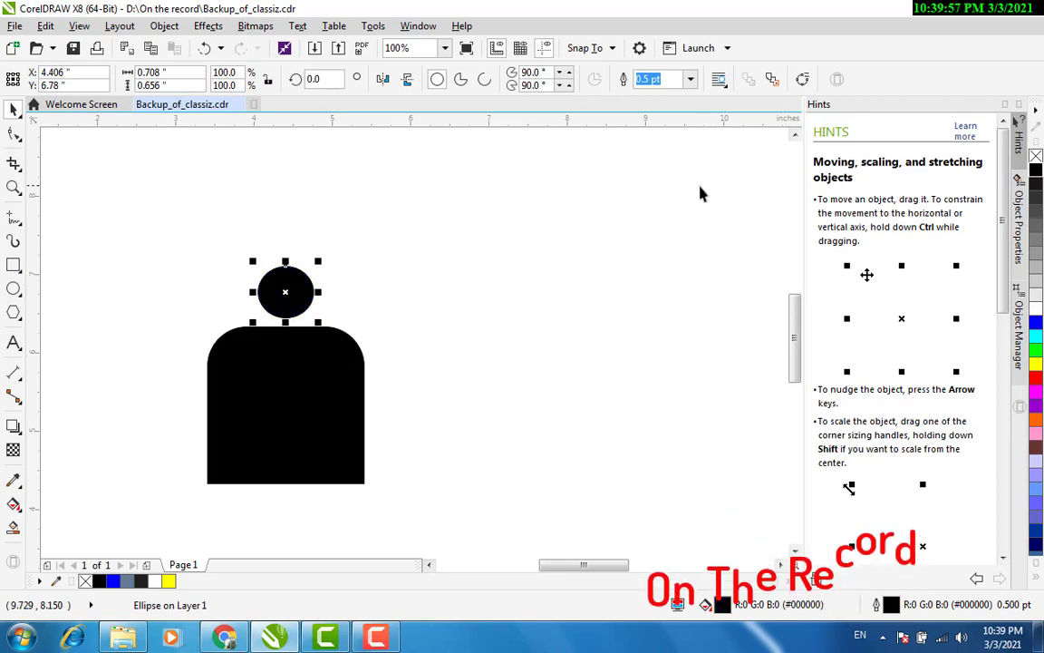
left_click(704, 193)
scroll(705, 194, "down", 1)
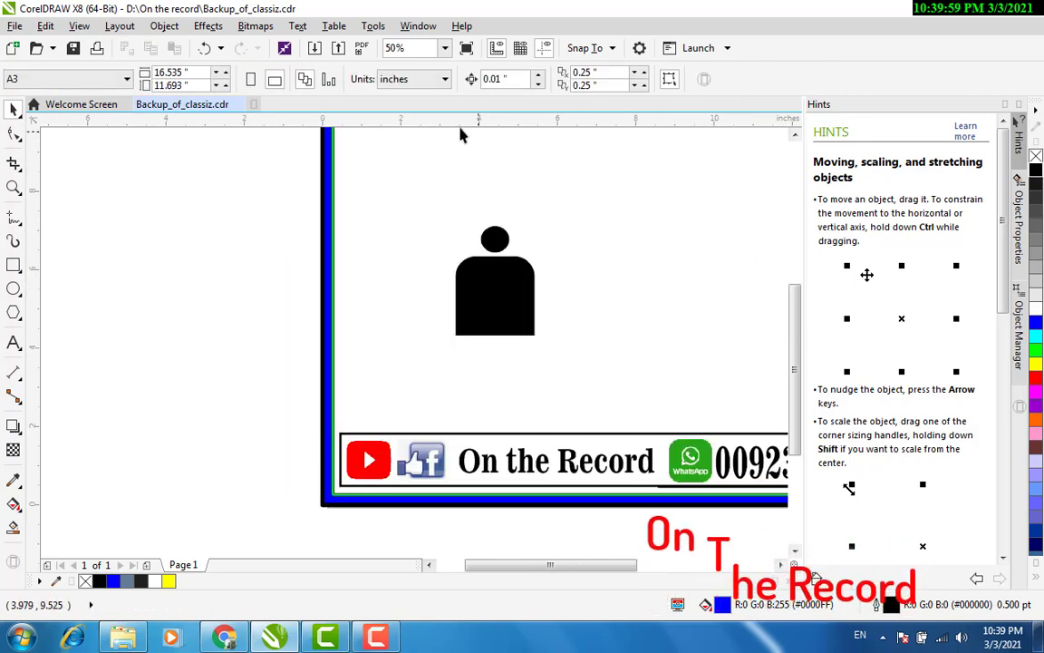
Step: Move the person icon slightly higher in the page's left half and enlarge it to about 3.59 by 4.97 inches
left_click(444, 47)
left_click(401, 62)
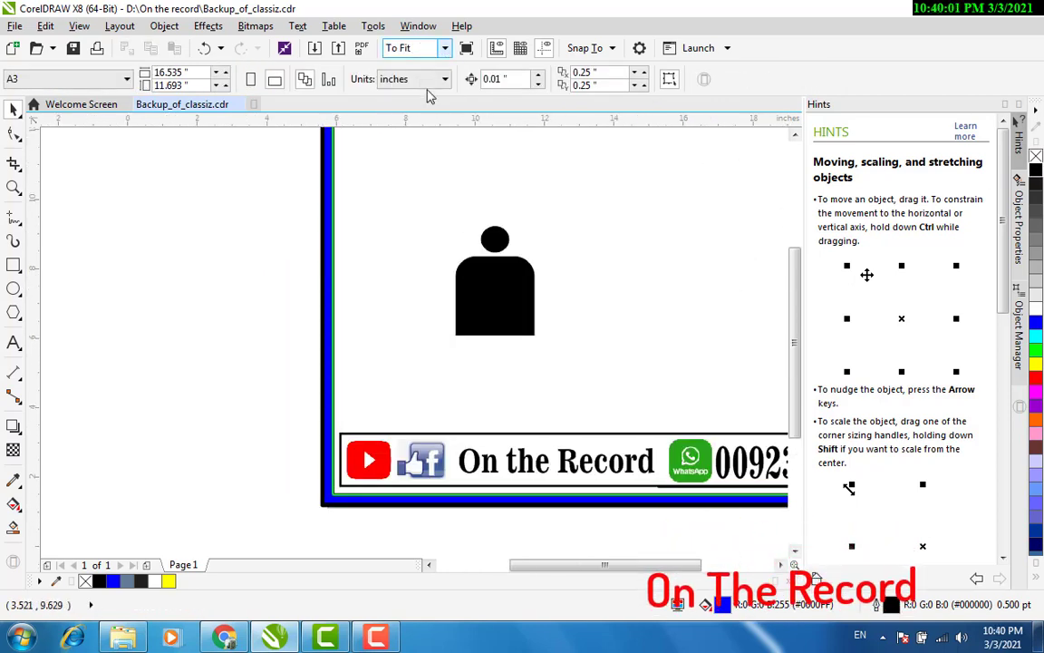
left_click_drag(218, 290, 373, 451)
left_click_drag(286, 350, 282, 312)
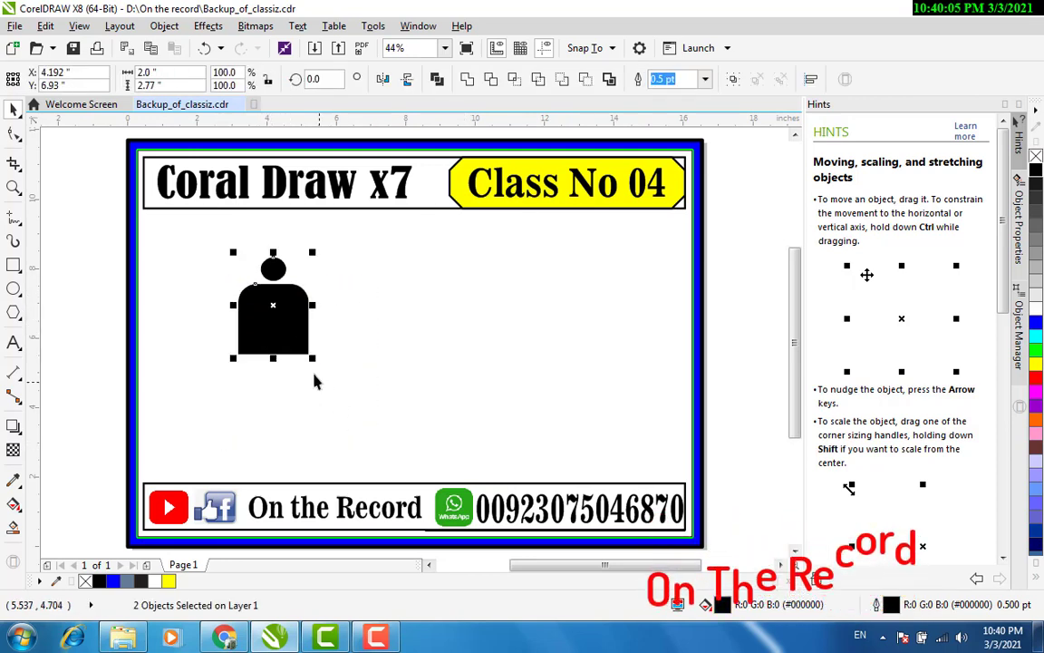
left_click_drag(311, 358, 362, 430)
left_click(427, 363)
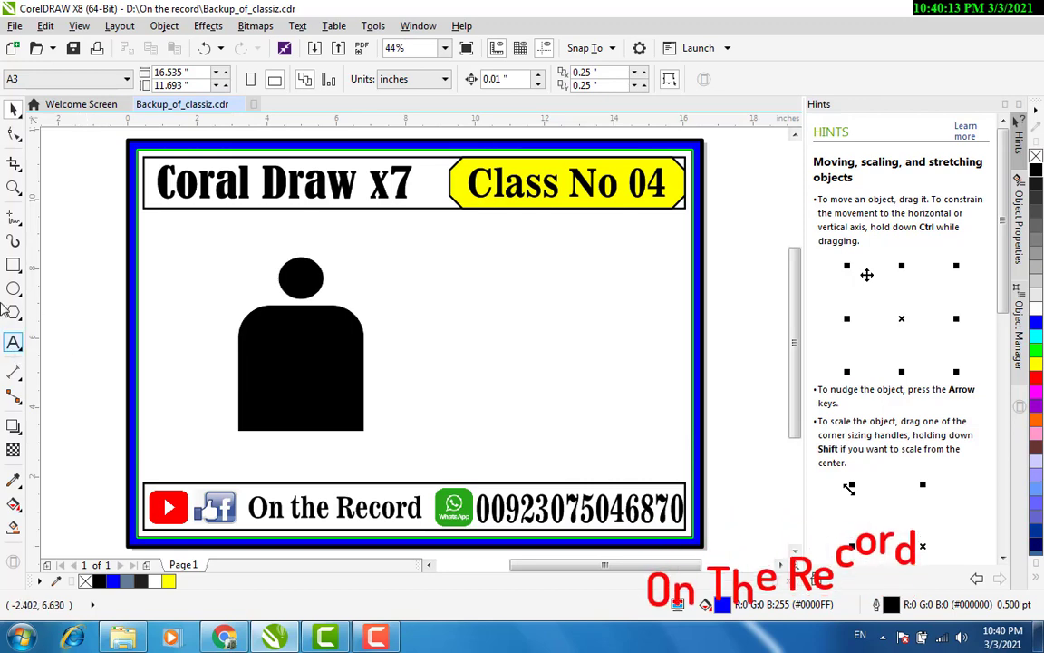
Step: Draw a narrow vertical rectangle about 0.21 by 2.14 inches at the body's lower left and fill it with white
left_click(13, 265)
scroll(275, 433, "up", 3)
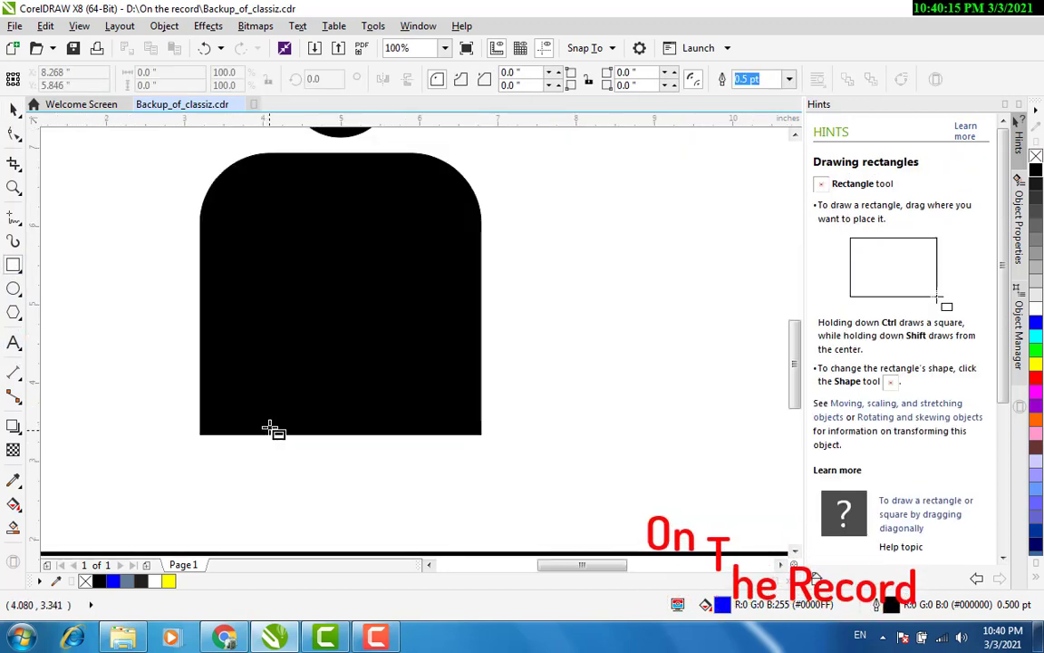
left_click_drag(218, 269, 235, 434)
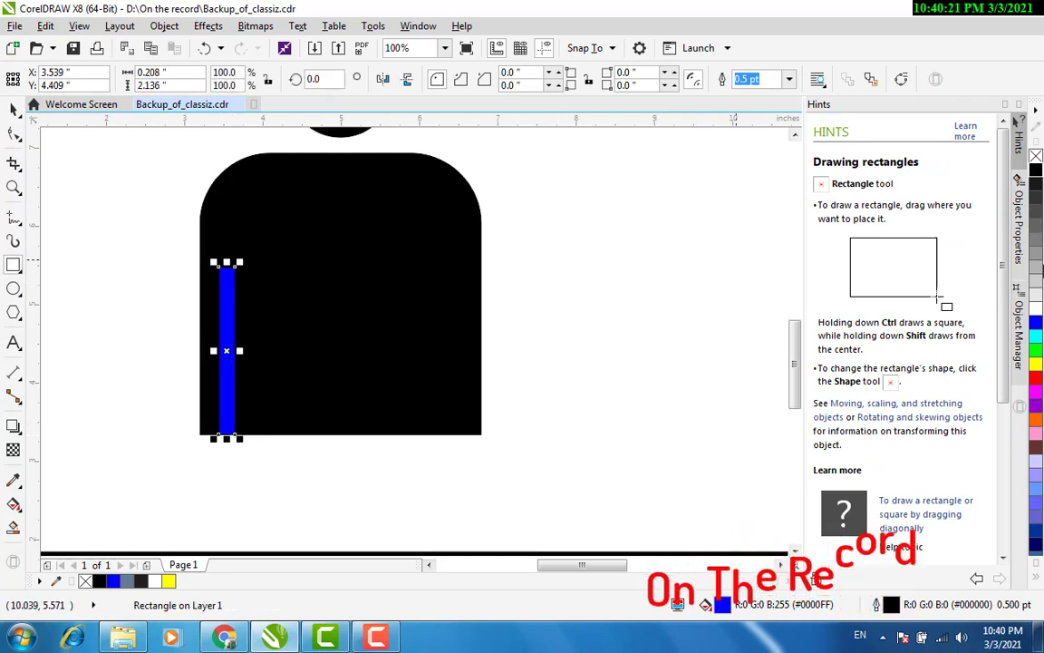
left_click(1033, 317)
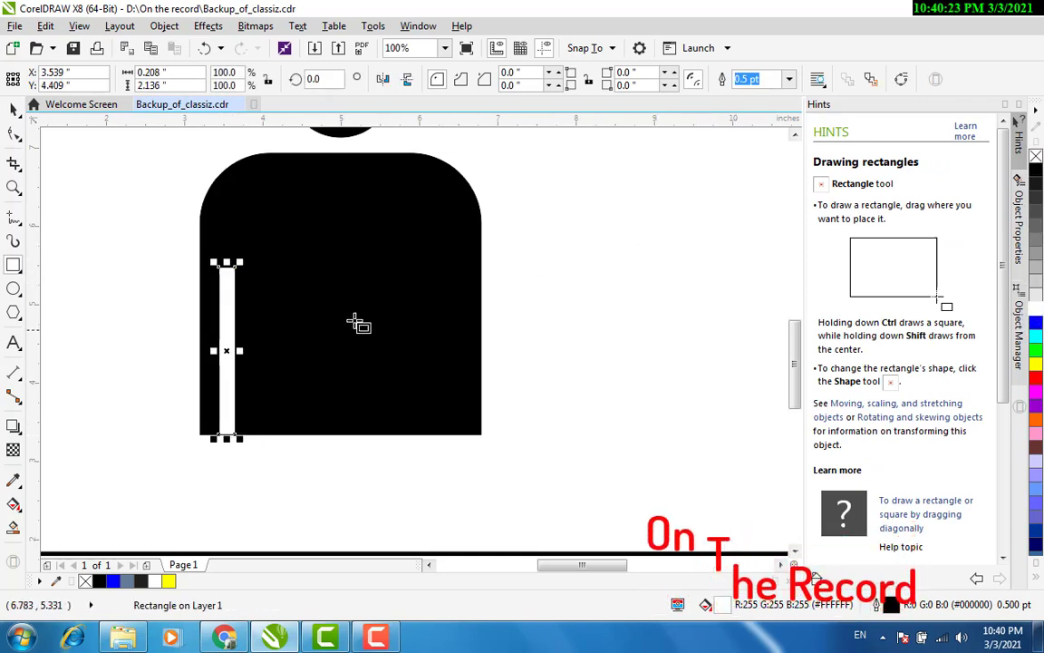
Step: Place a copy of the white strip at the same height near the body's right edge
left_click_drag(242, 349, 445, 371)
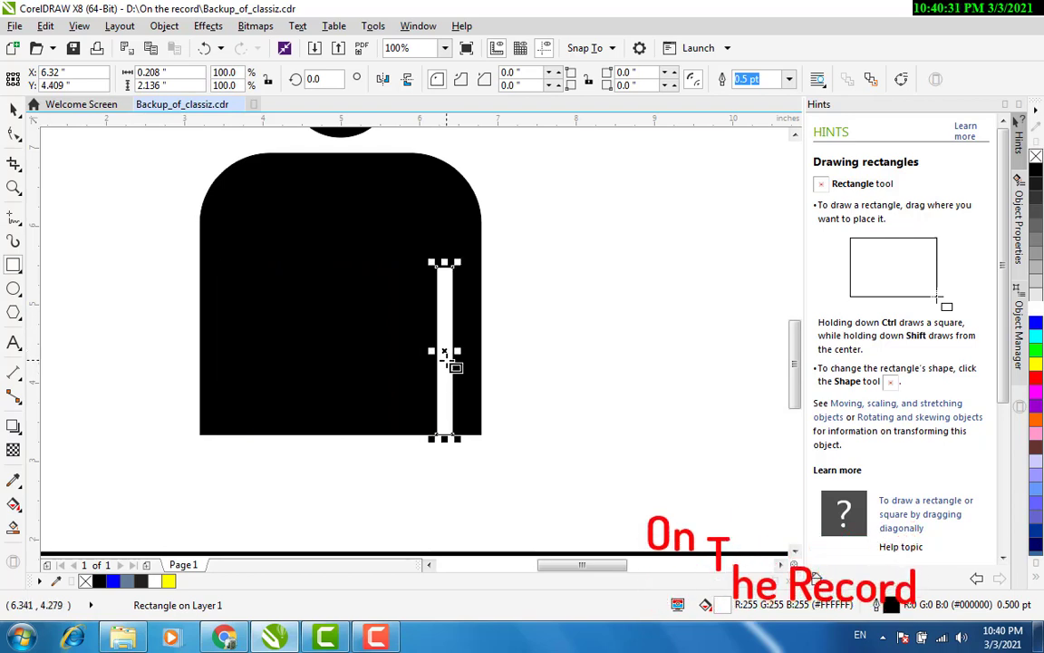
key("ctrl+z")
left_click_drag(226, 354, 445, 341)
left_click(515, 327)
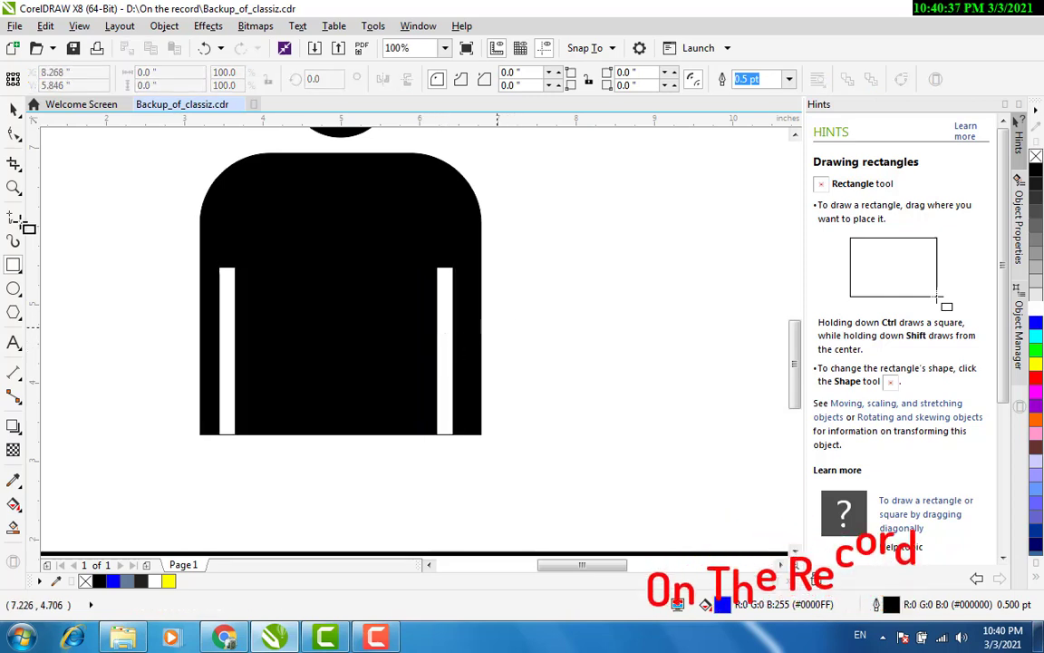
Step: Remove the outline from all four objects of the person icon
left_click(13, 109)
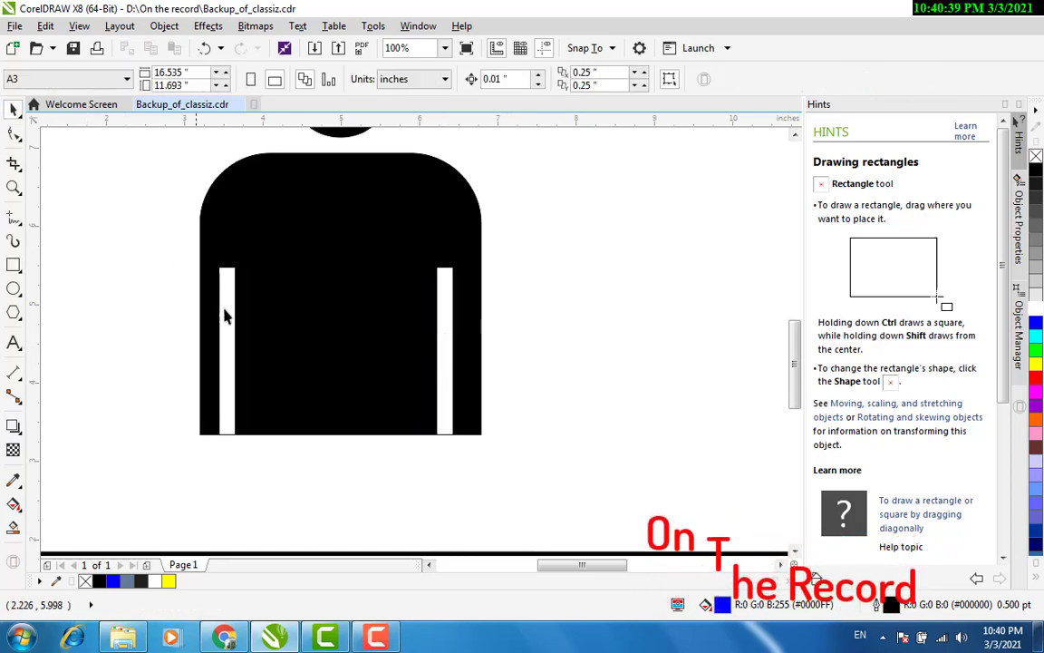
scroll(168, 268, "down", 1)
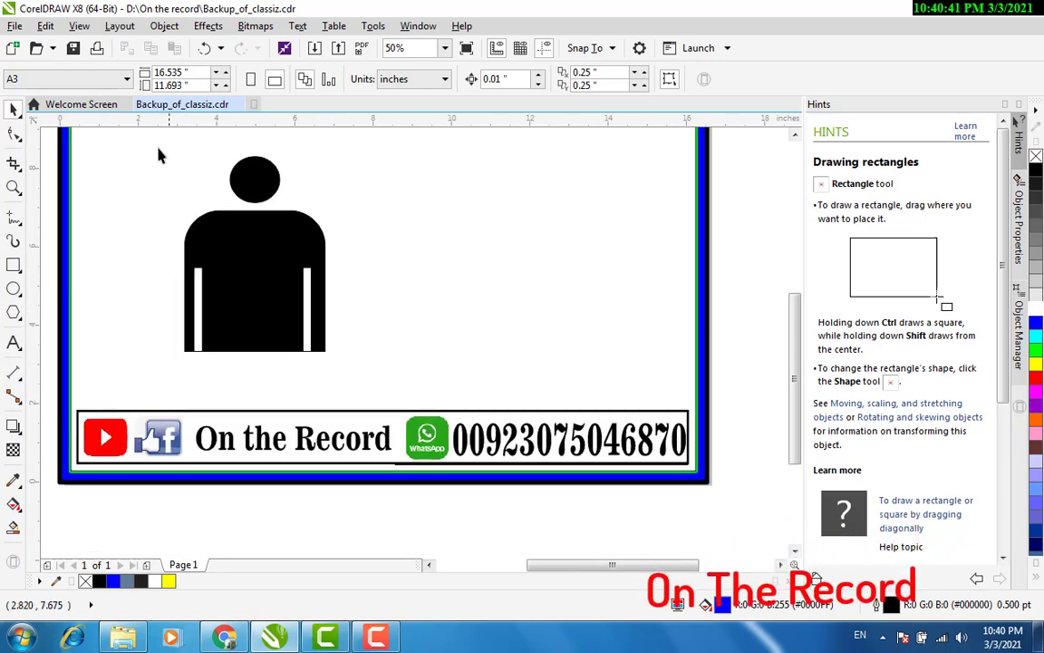
left_click_drag(157, 136, 378, 401)
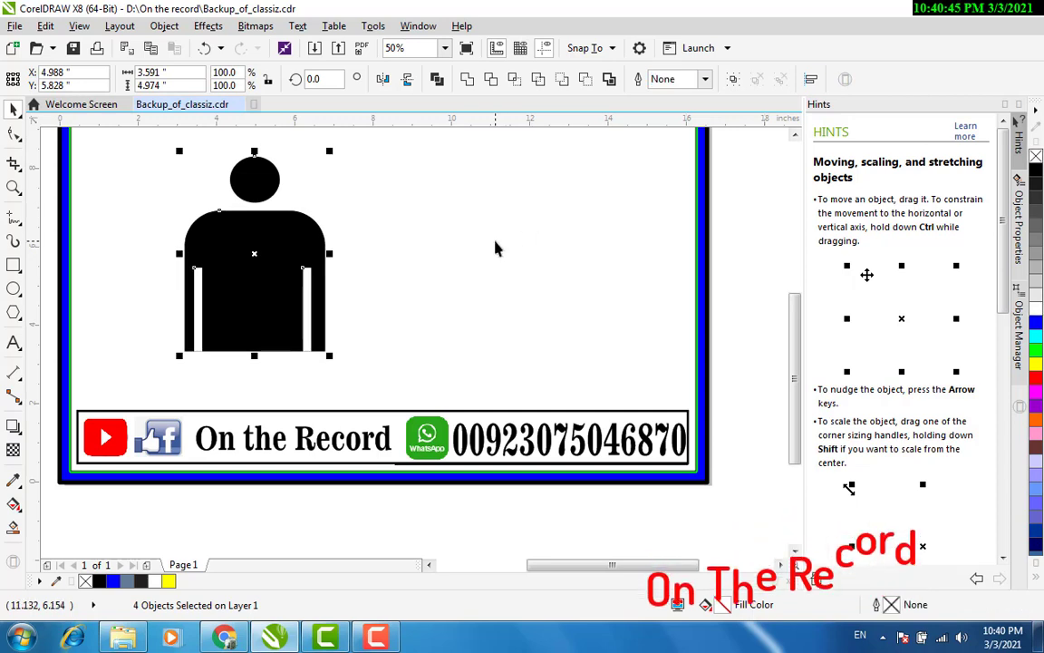
left_click(492, 319)
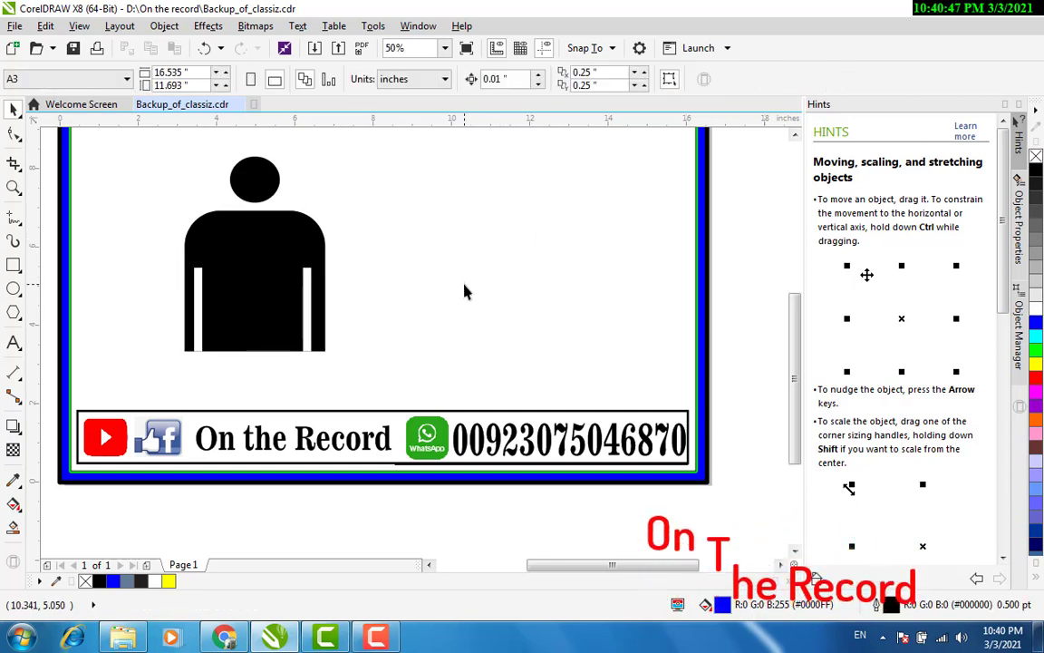
Step: Move the whole person icon horizontally to the right side of the page and deselect it
scroll(464, 291, "down", 1)
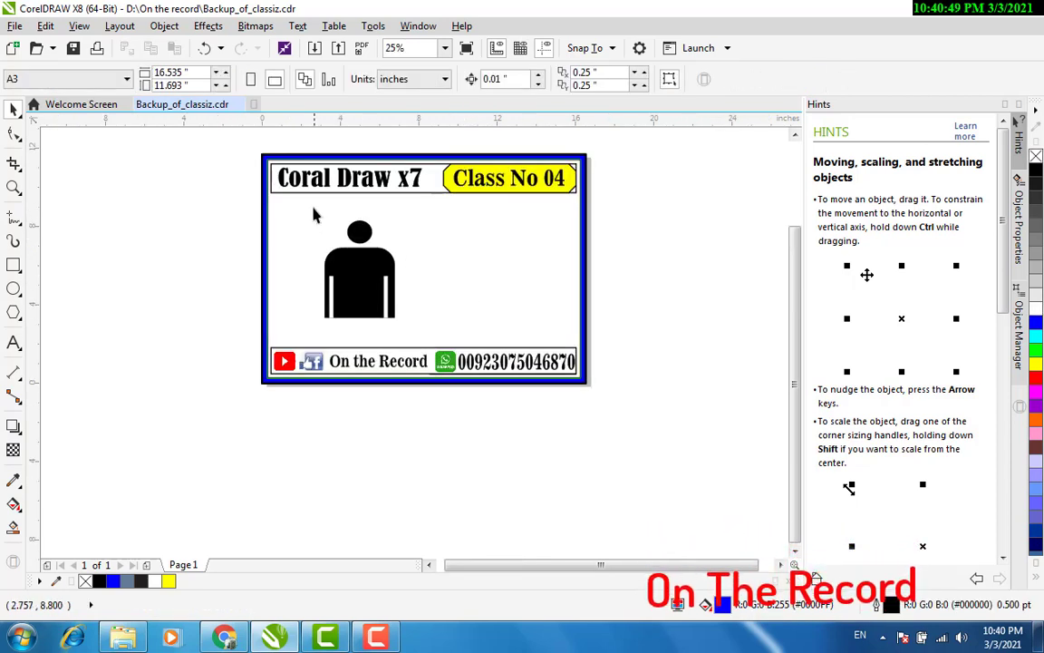
left_click_drag(305, 210, 405, 310)
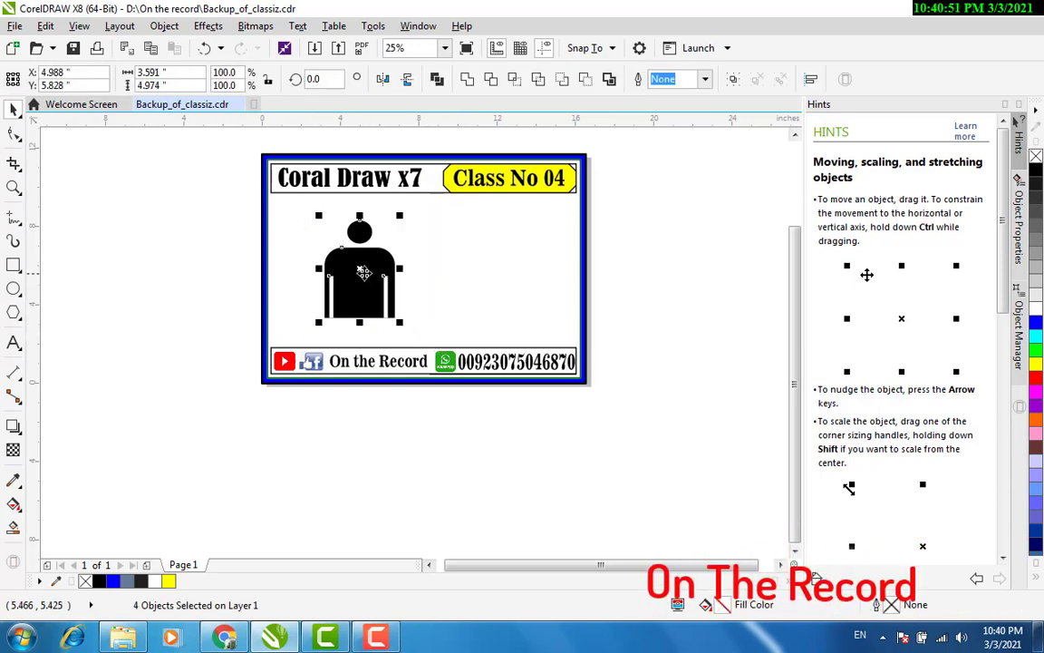
left_click_drag(363, 272, 529, 272)
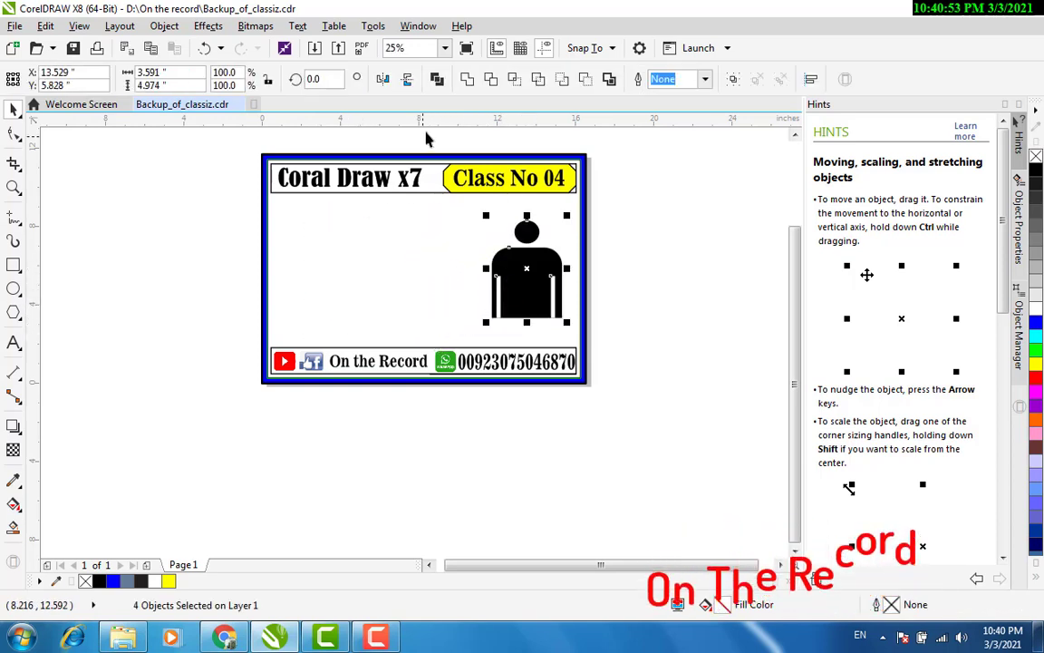
left_click(445, 48)
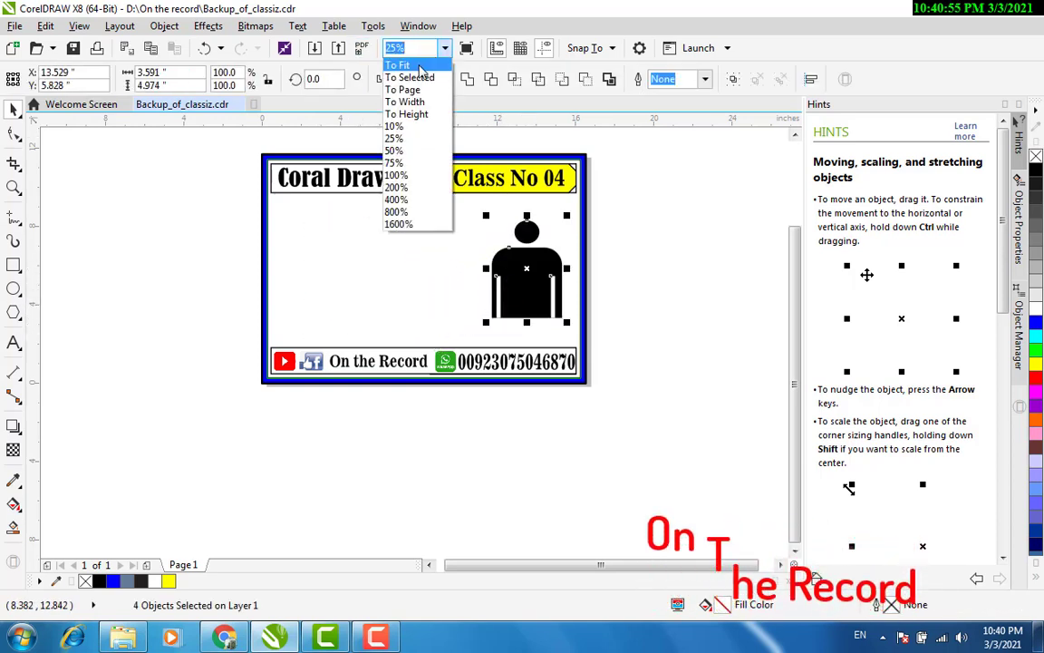
left_click(419, 67)
left_click(182, 254)
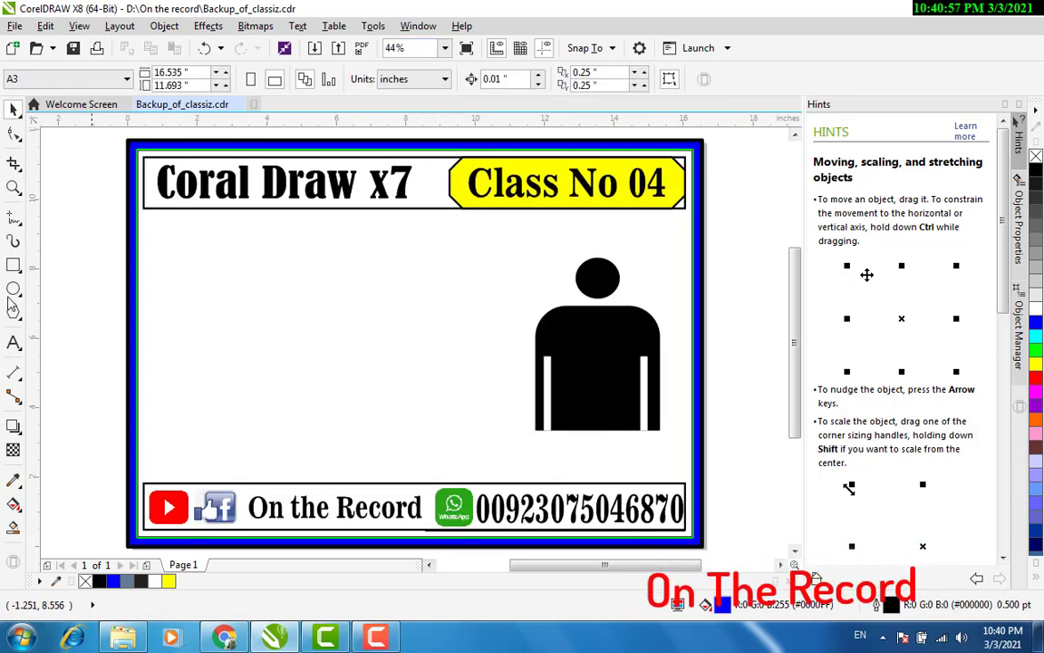
Step: Draw a tall, narrow rectangle about 0.71 by 5.54 inches in the page's empty left half and fill it with red
left_click(12, 265)
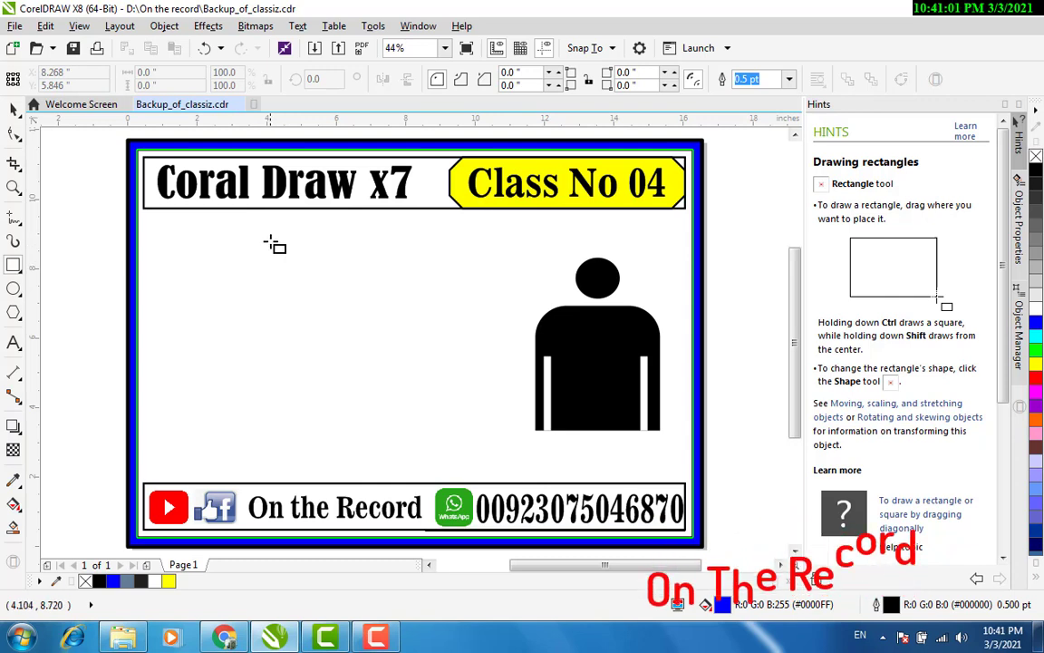
left_click_drag(269, 238, 294, 432)
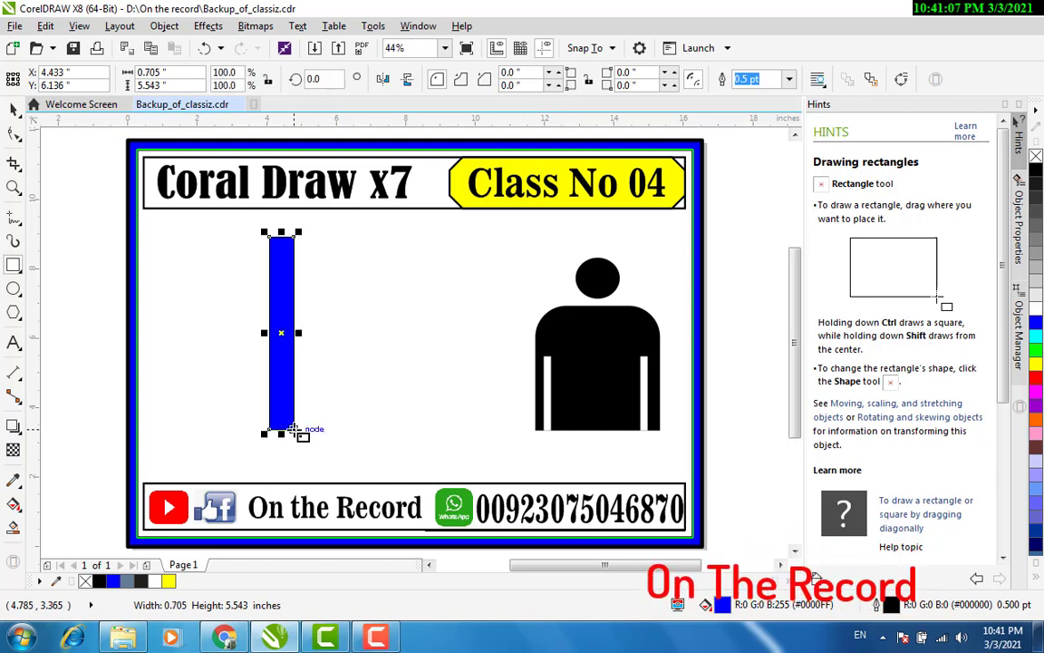
left_click(1038, 380)
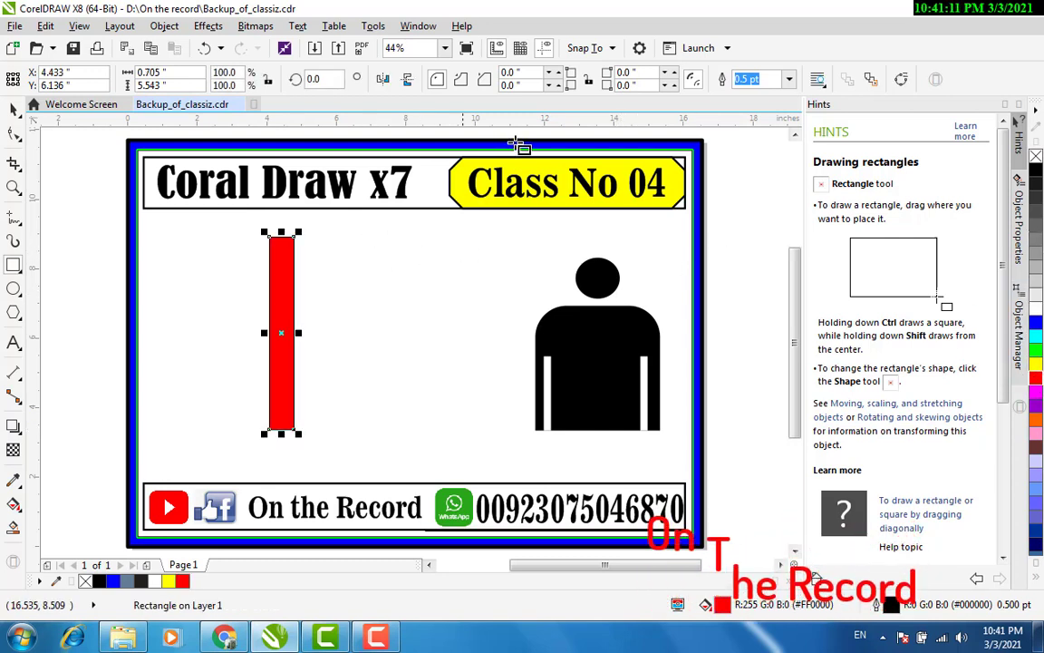
Step: Round all corners of the red rectangle fully with the Shape tool, to a radius of about 0.352 inches
left_click(14, 133)
scroll(270, 239, "up", 6)
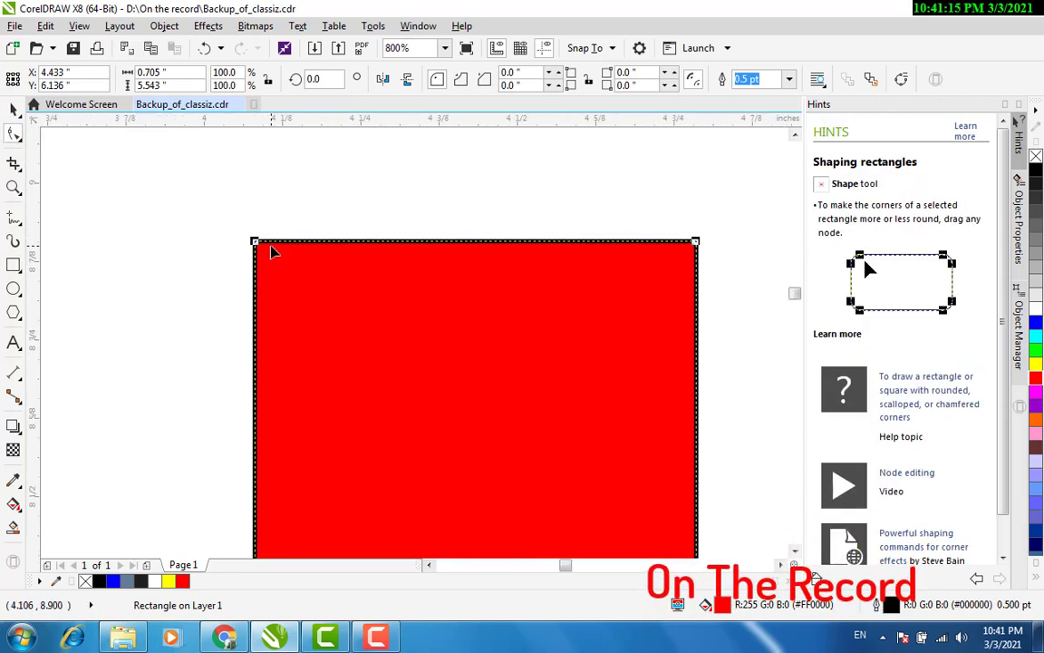
left_click_drag(210, 230, 417, 346)
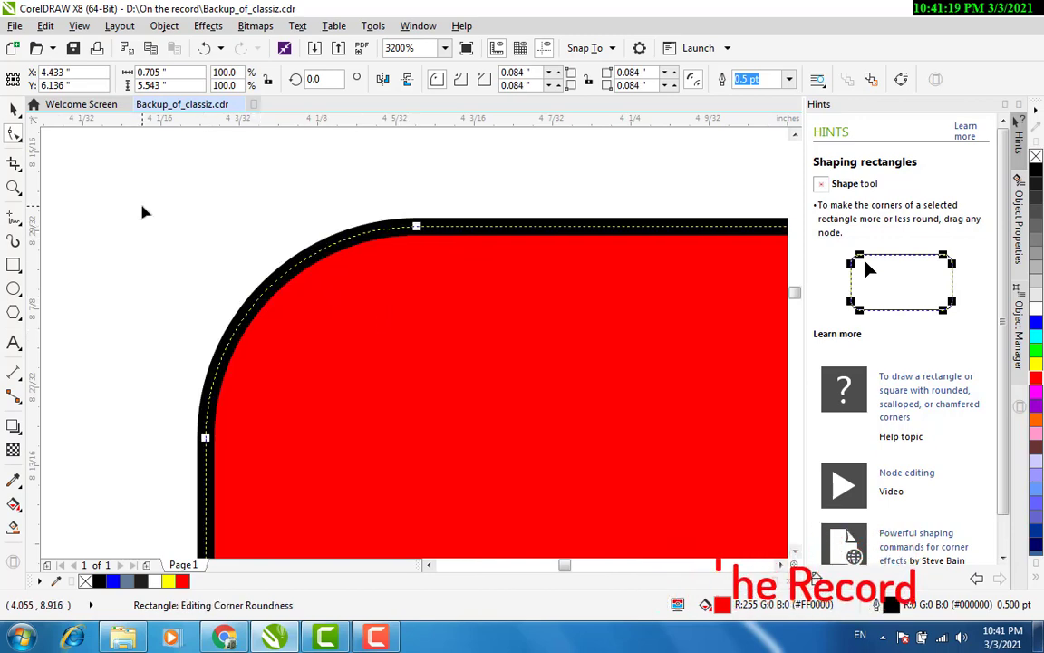
scroll(144, 209, "down", 2)
left_click_drag(243, 213, 366, 236)
scroll(345, 239, "down", 1)
scroll(366, 218, "down", 1)
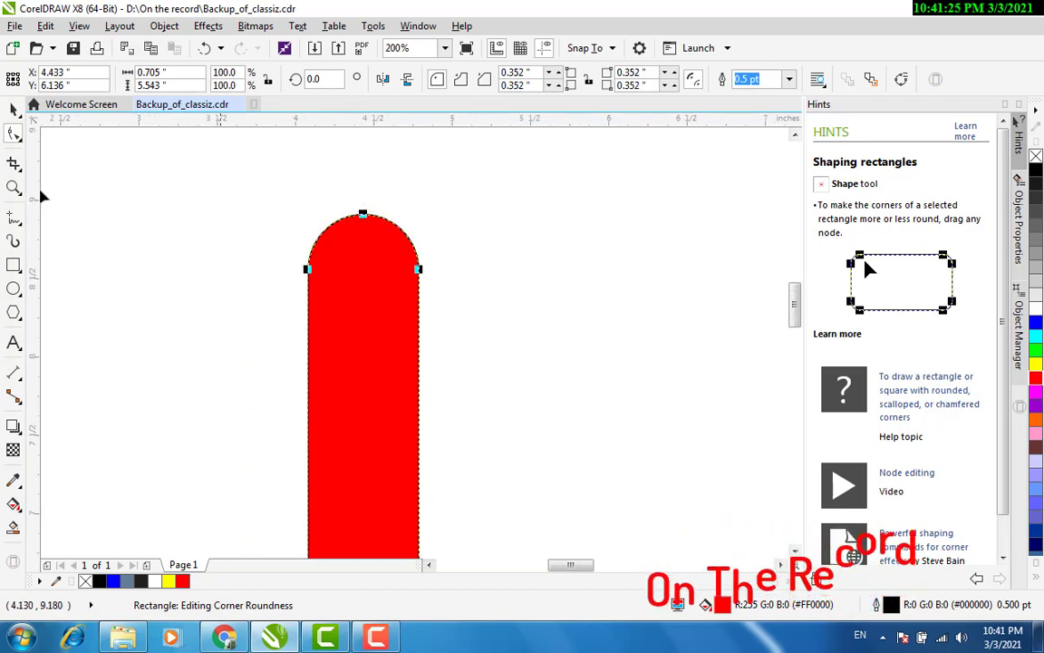
left_click(13, 109)
left_click(145, 203)
scroll(145, 203, "down", 1)
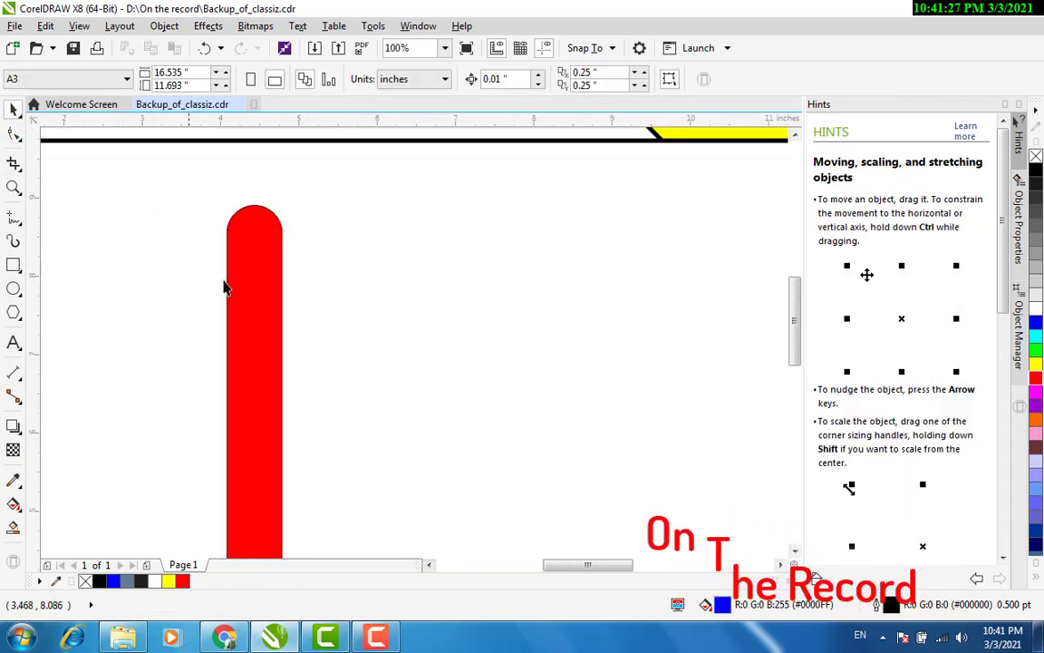
Step: Create a copy of the red rounded bar rotated about 15 degrees clockwise around its centre
left_click(261, 291)
scroll(261, 291, "down", 1)
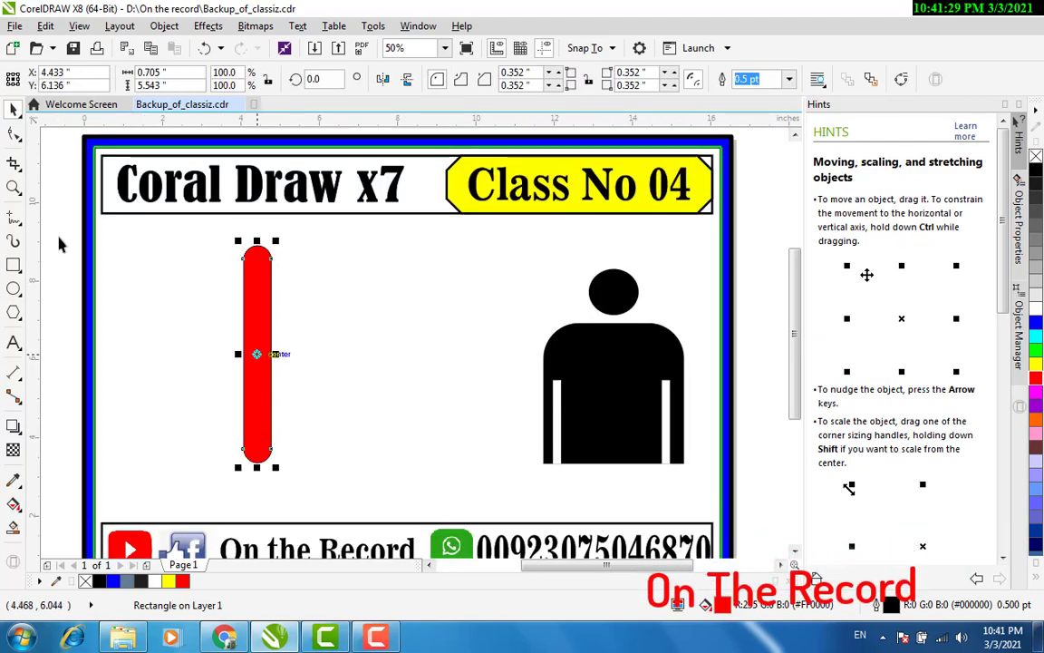
left_click(14, 133)
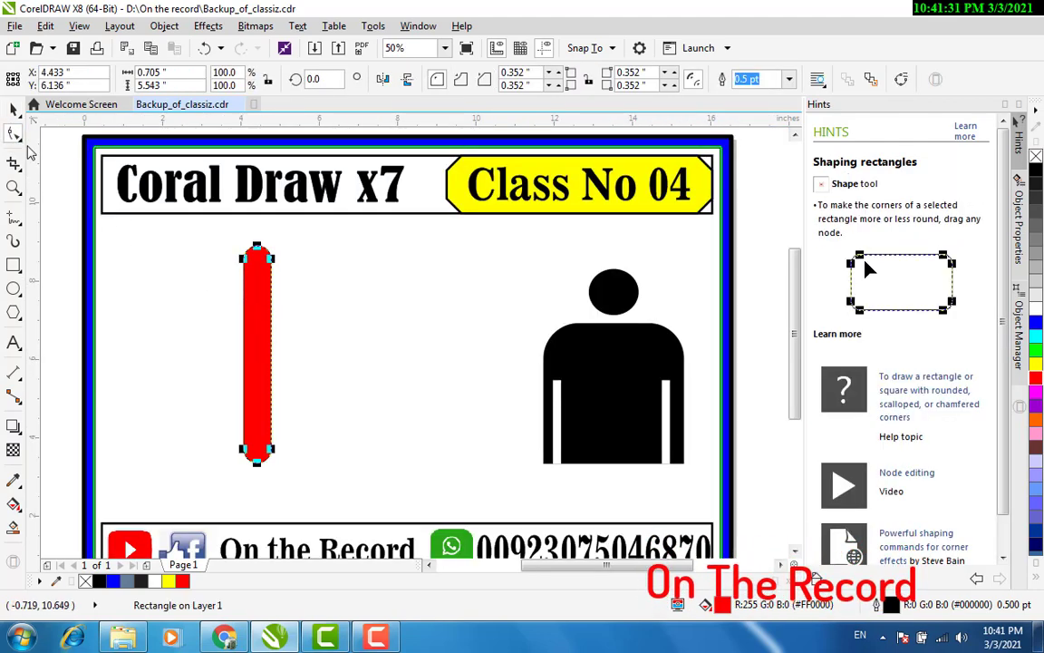
left_click(13, 109)
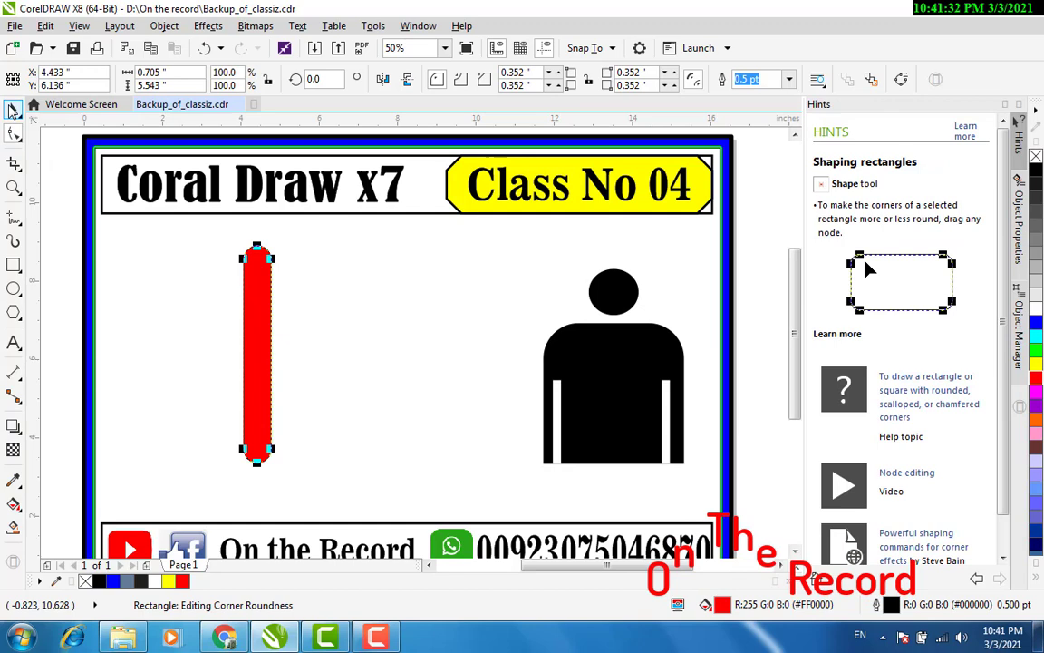
left_click(222, 293)
left_click(256, 326)
left_click(257, 354)
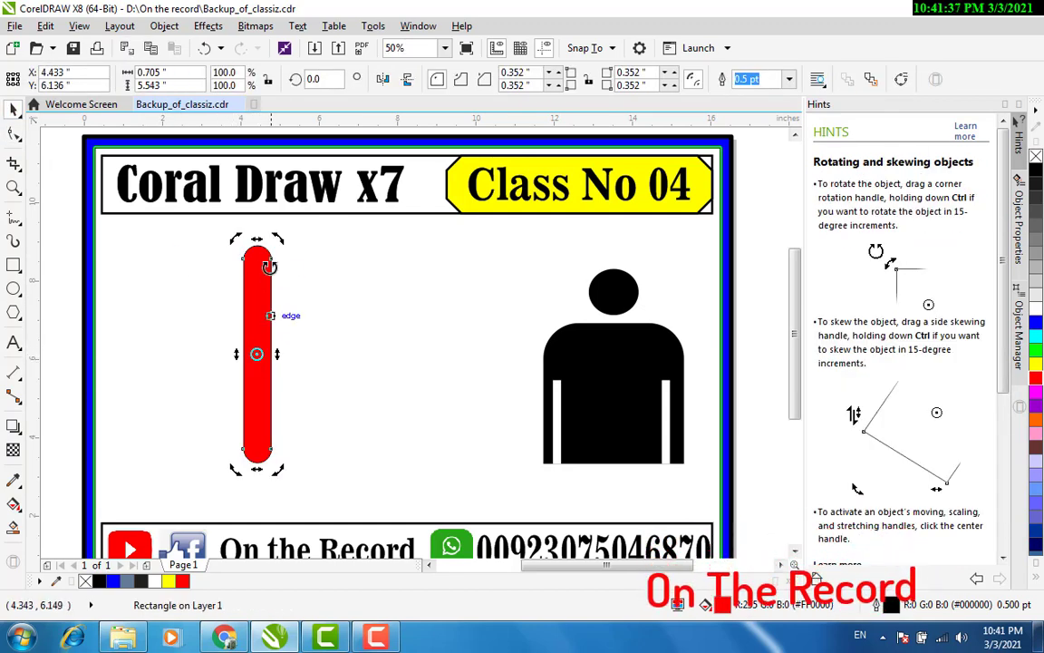
left_click_drag(279, 237, 305, 262)
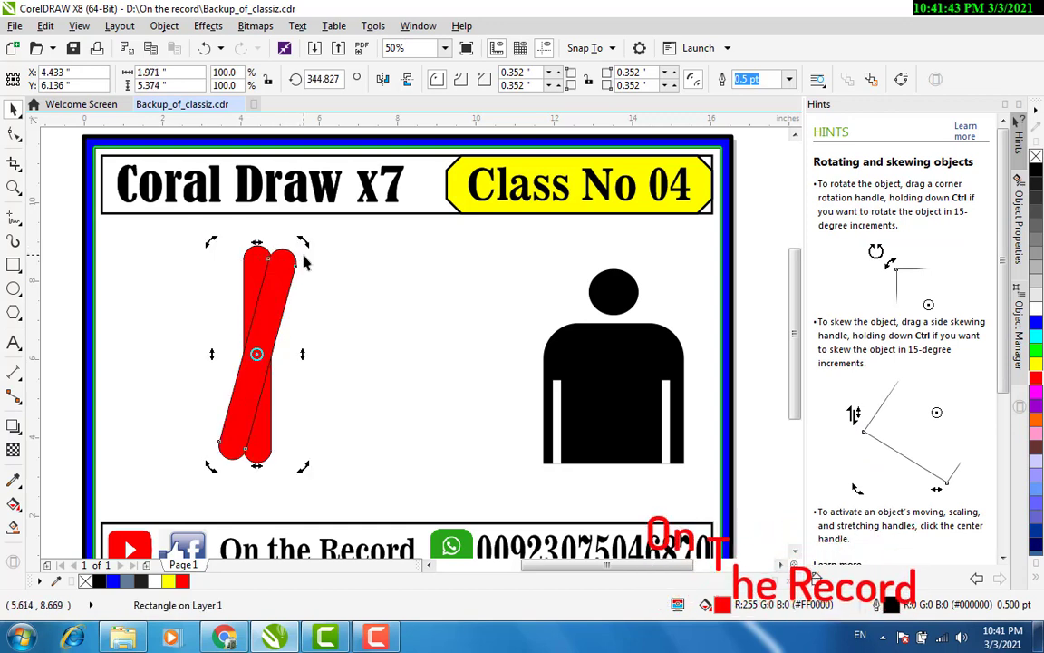
Step: Repeat the rotated duplication to add further red bars around the same centre
key("ctrl+r")
key("ctrl+r")
key("ctrl+r")
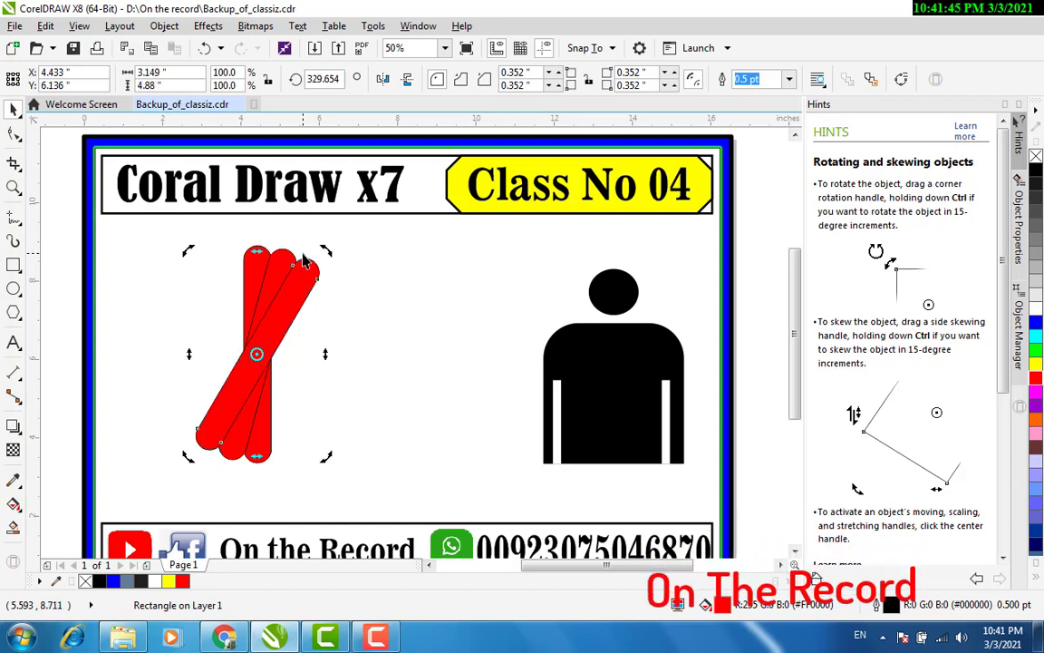